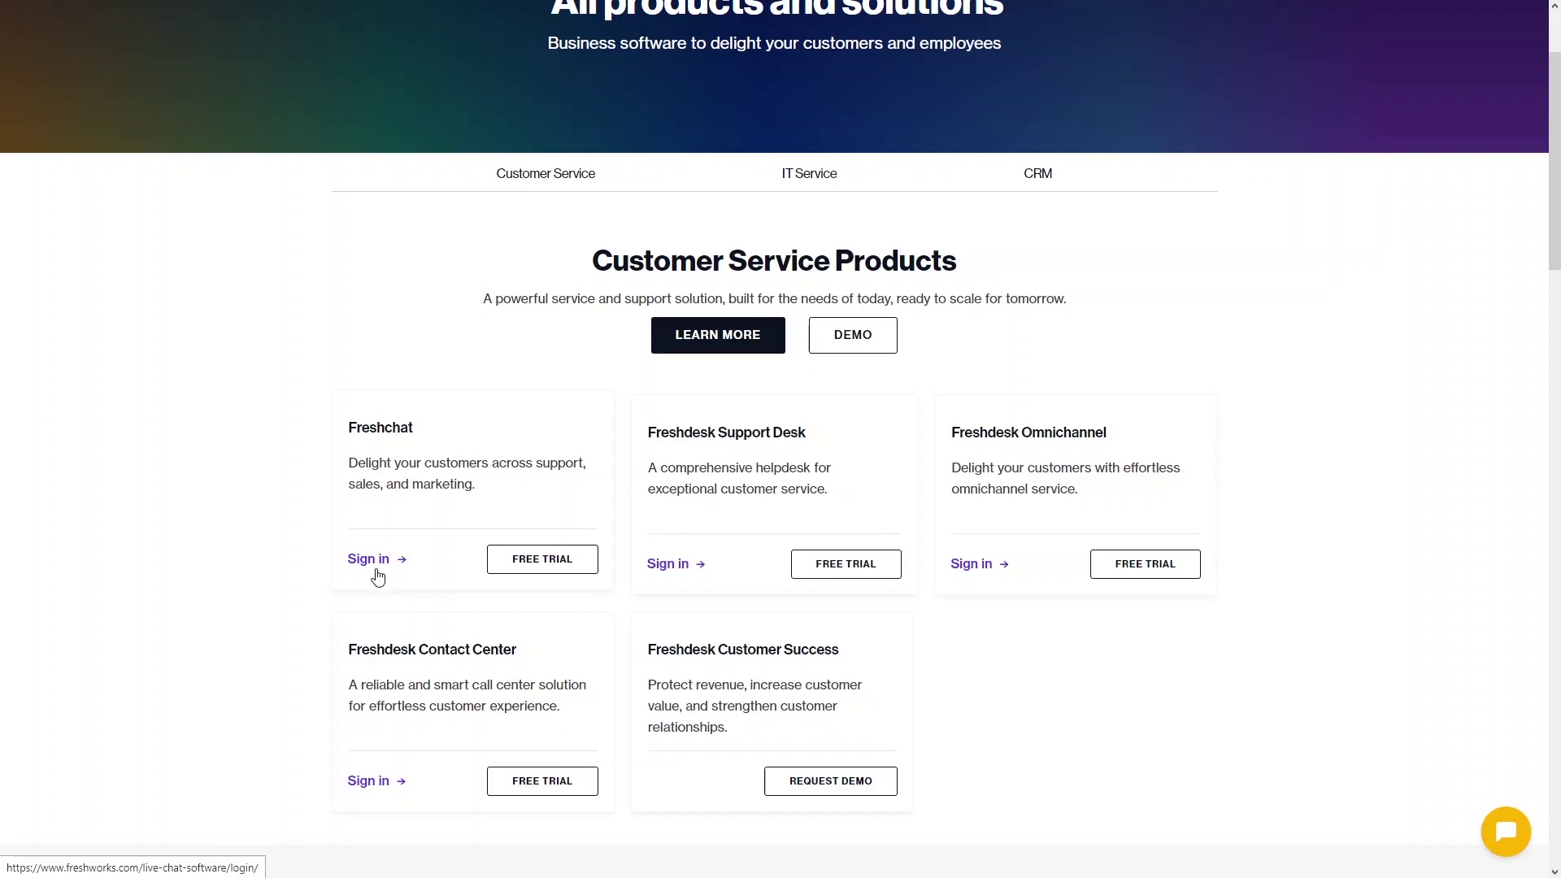
- Sign in to Freshchat to reach the Chat Dashboard overview
click(377, 571)
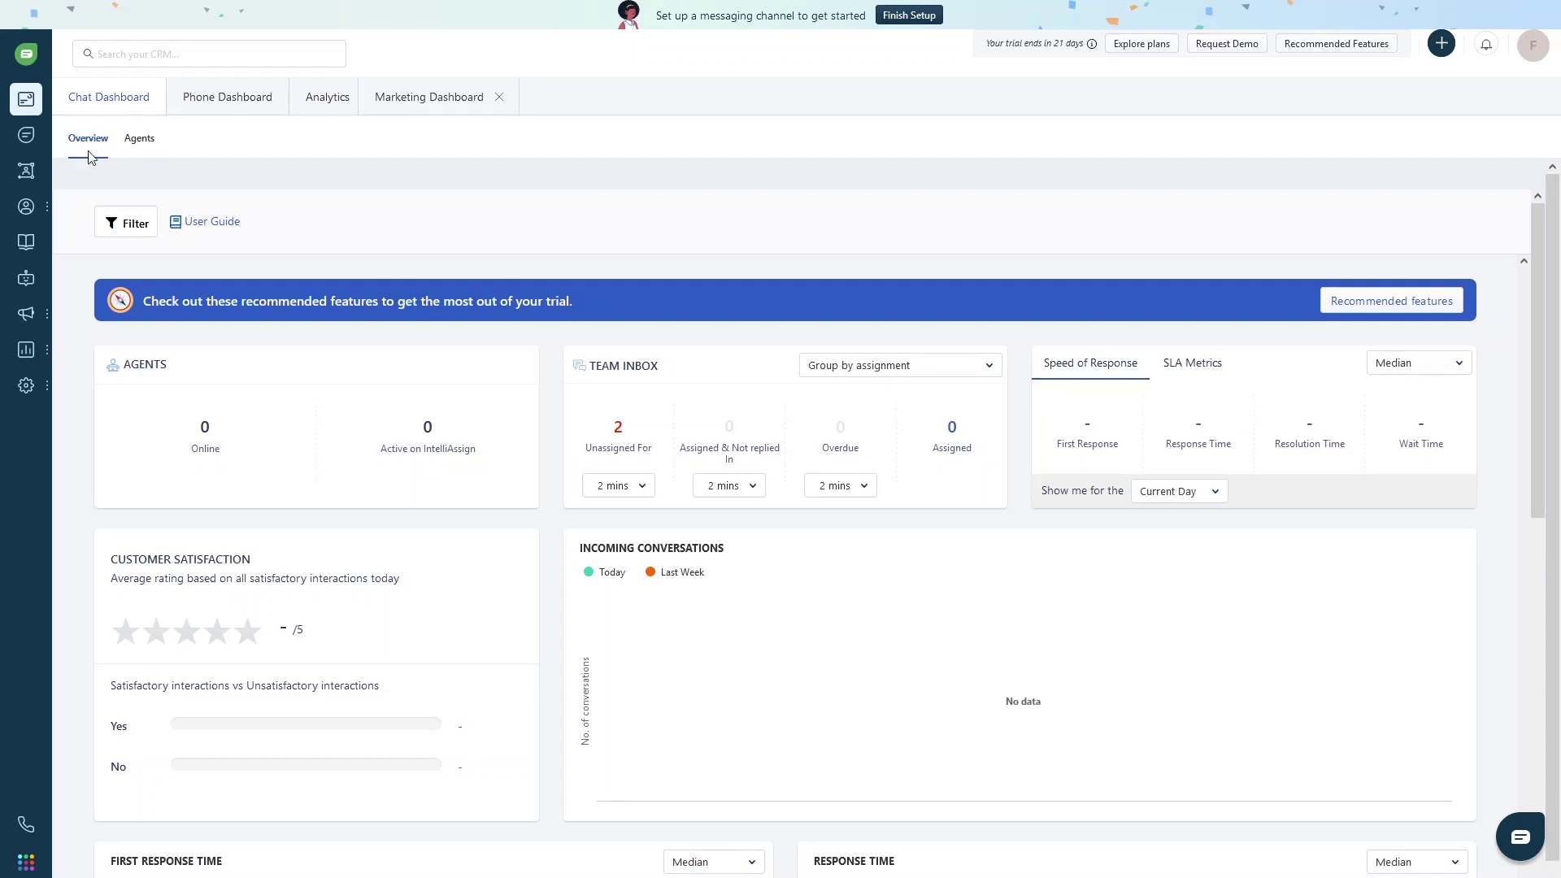
drag(171, 372, 108, 374)
click(203, 339)
- Scroll through the overview's charts, then show the per-agent chat statistics on the Agents sub-tab
scroll(593, 561, down, 6)
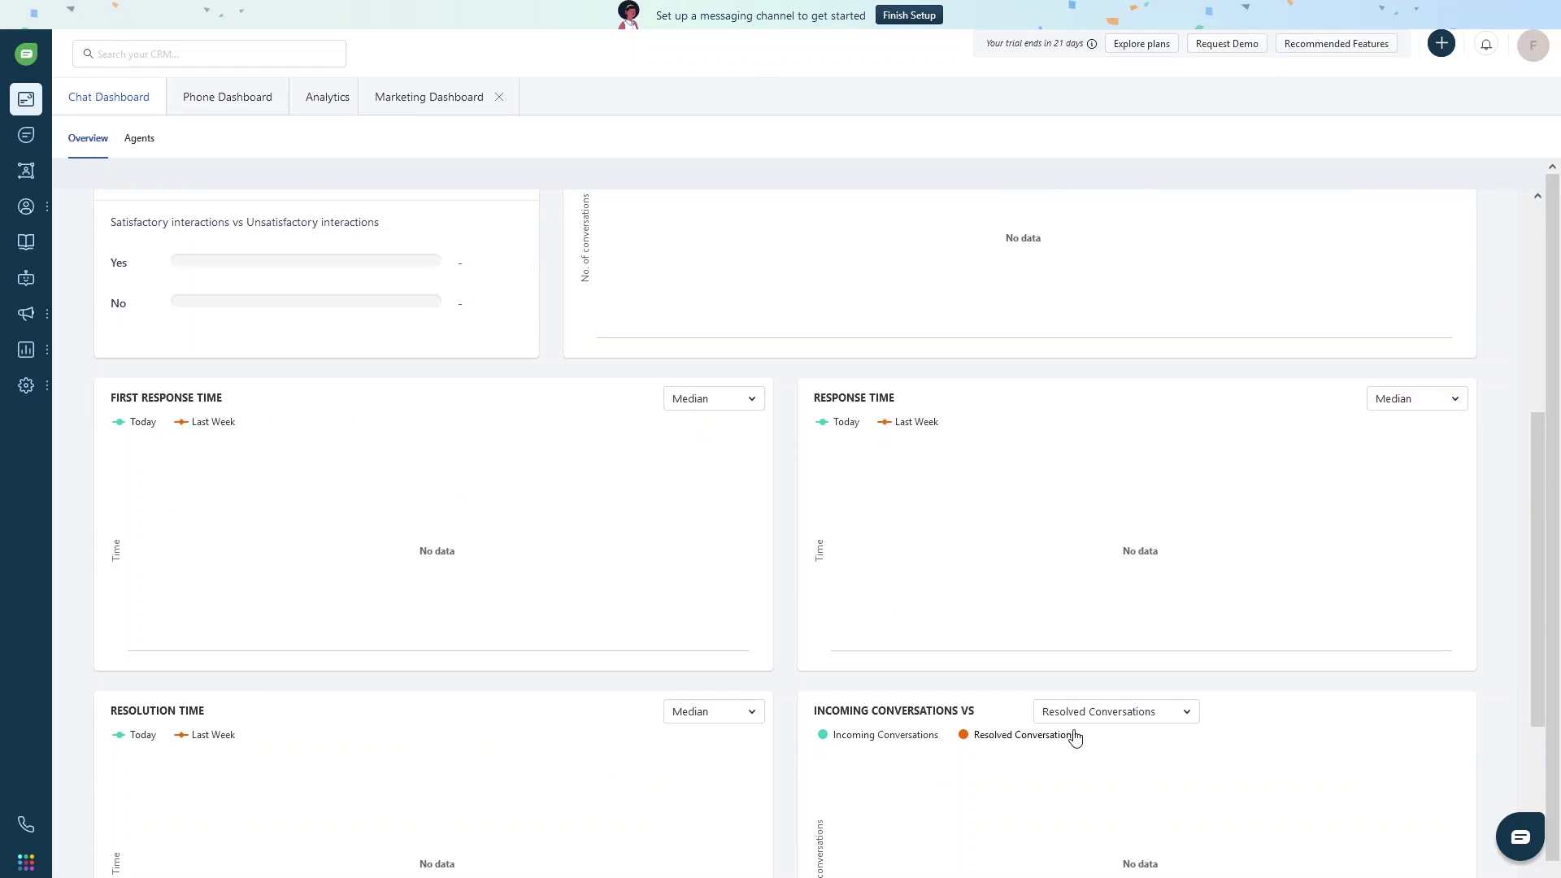
scroll(821, 619, down, 5)
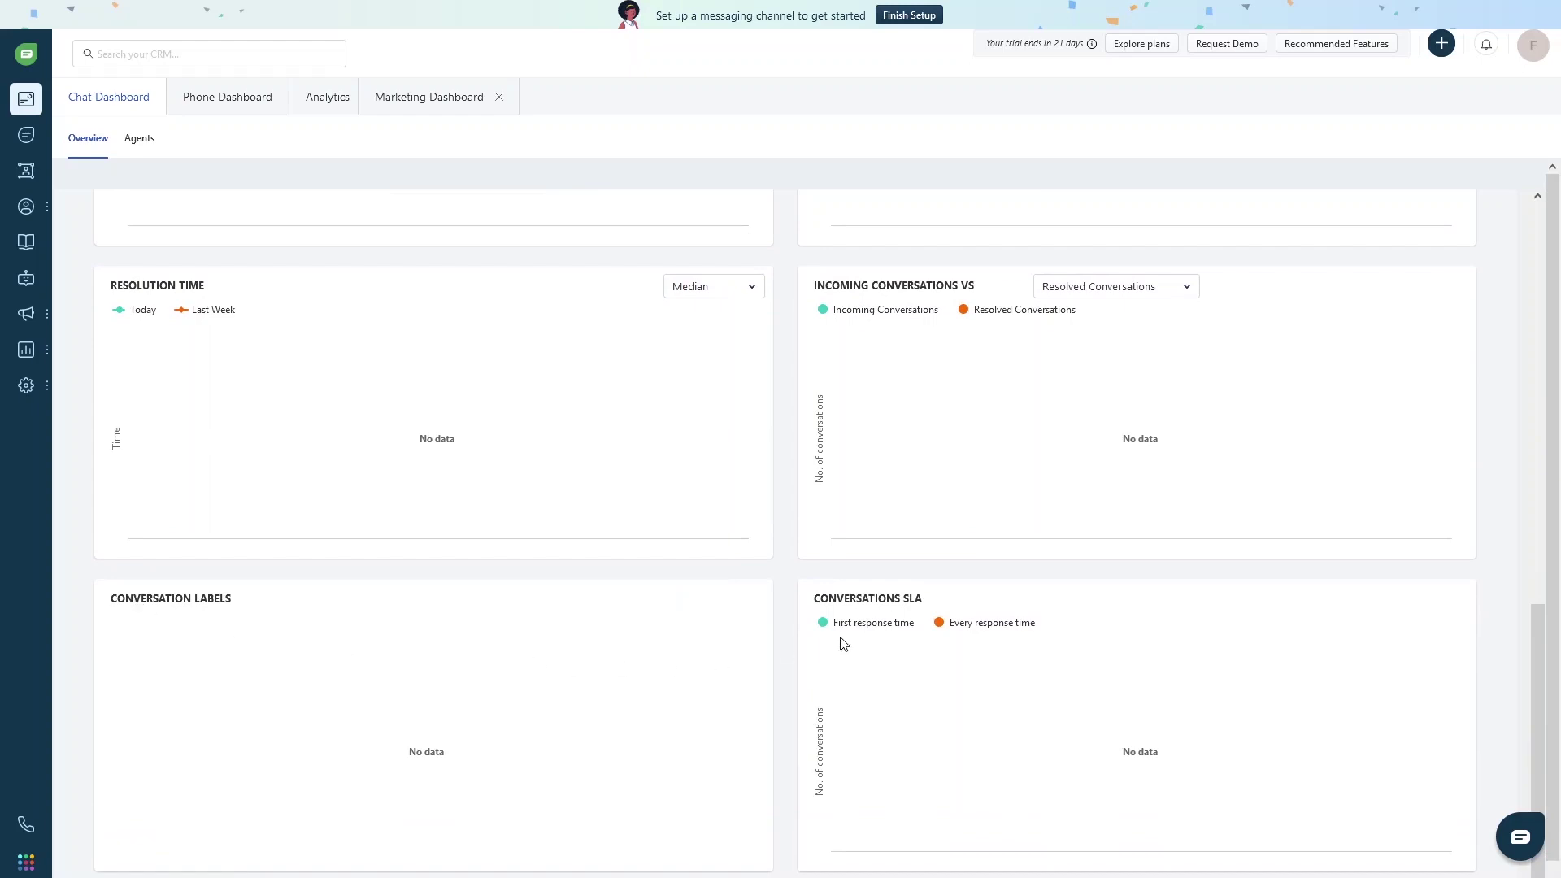
scroll(471, 488, up, 10)
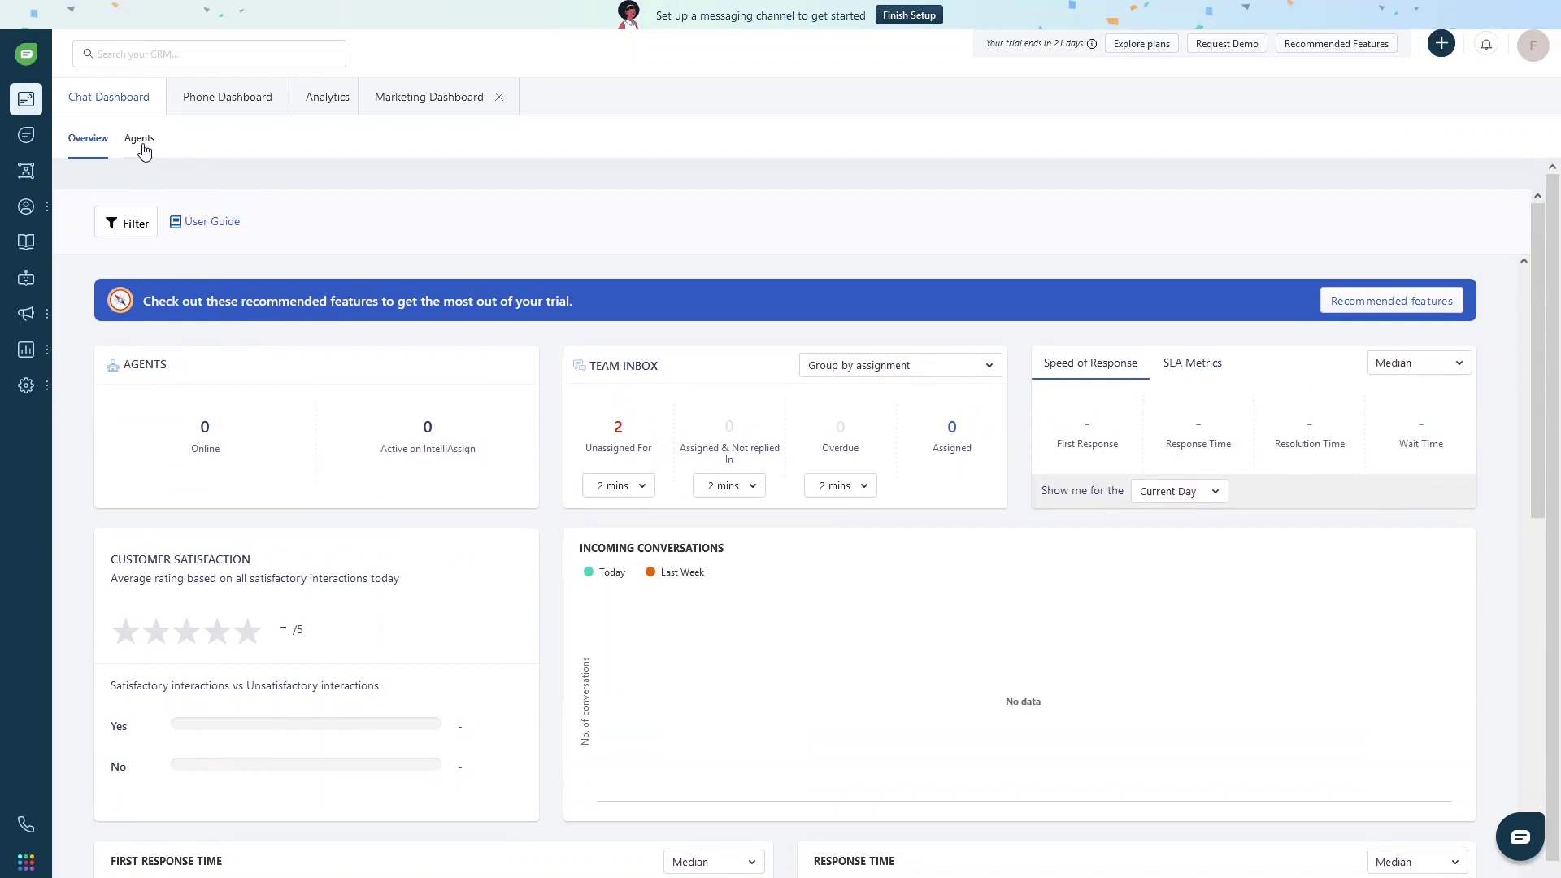
click(143, 148)
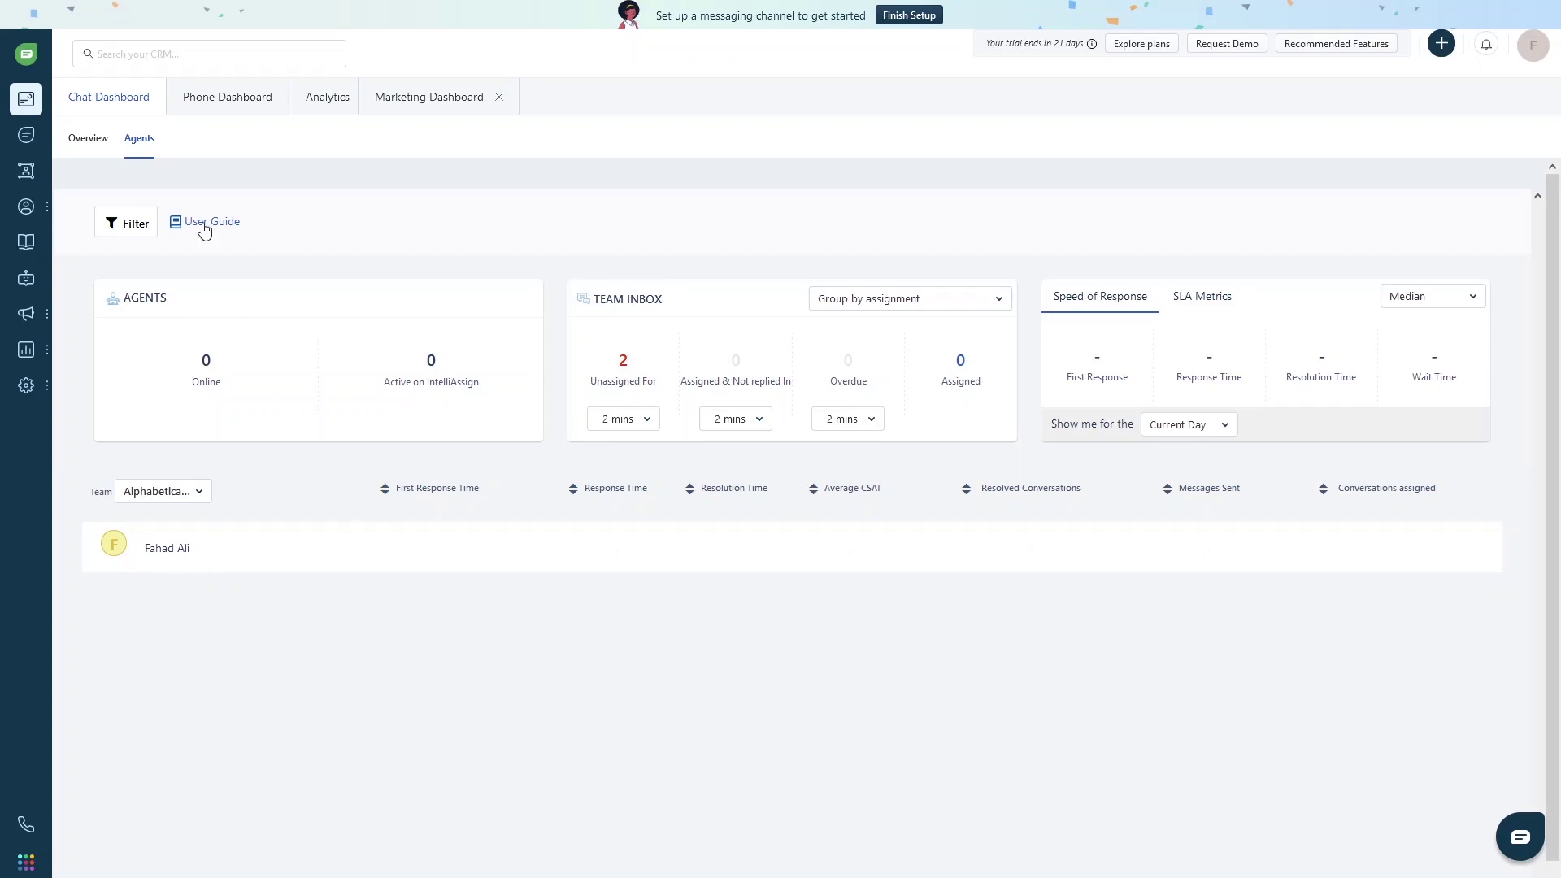
- Switch to the Phone Dashboard's live view of service level, total calls and agent availability
click(205, 109)
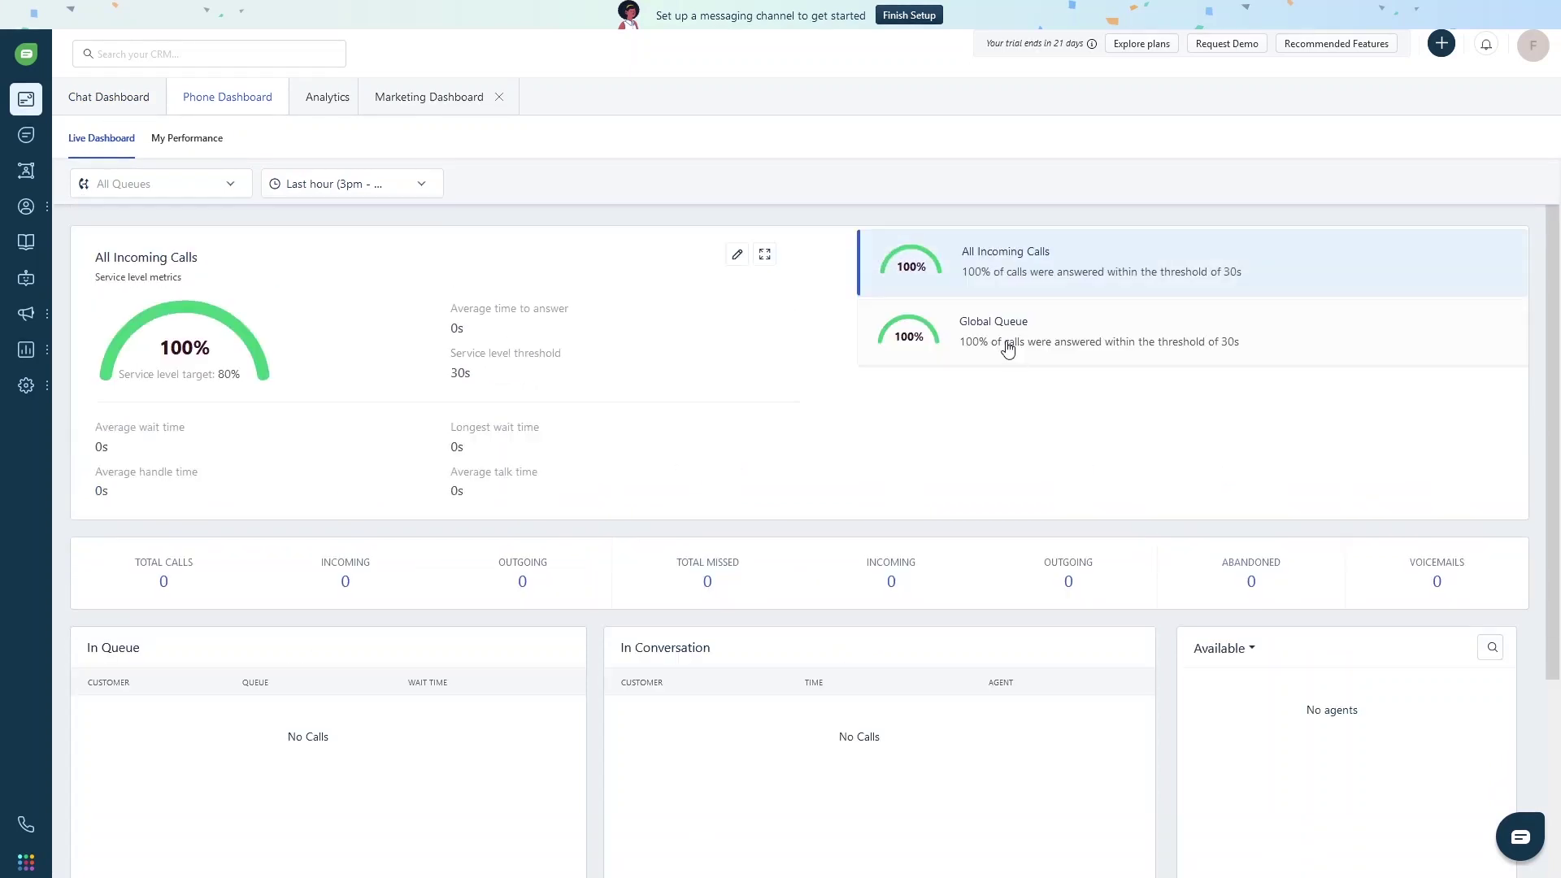
- Review the live call metrics (100% service level, none queued or missed), then show My Performance
scroll(553, 482, down, 1)
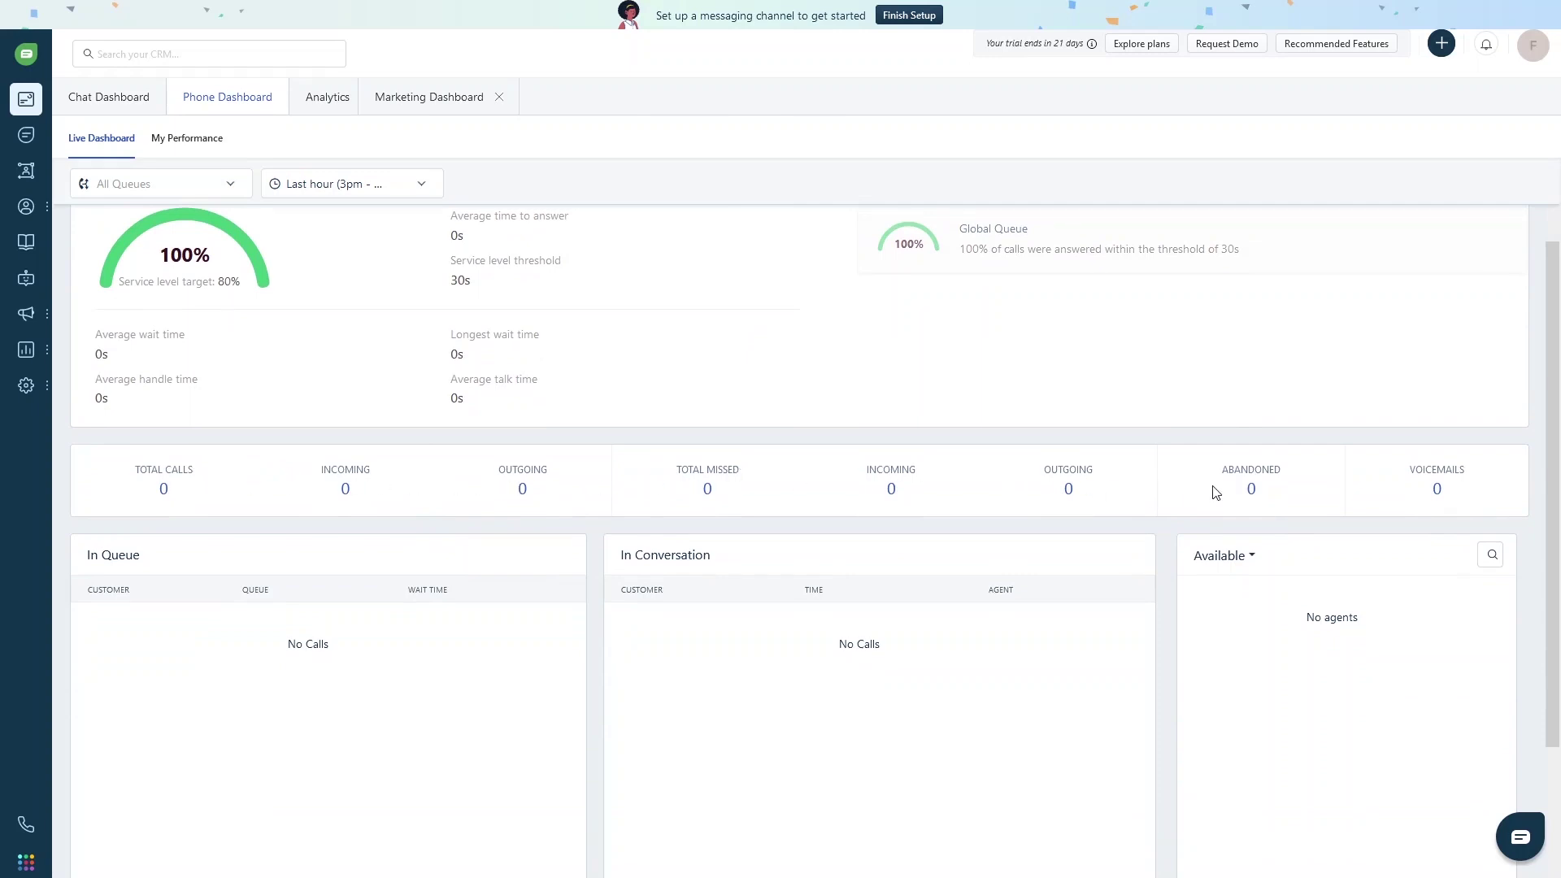
scroll(1470, 472, down, 2)
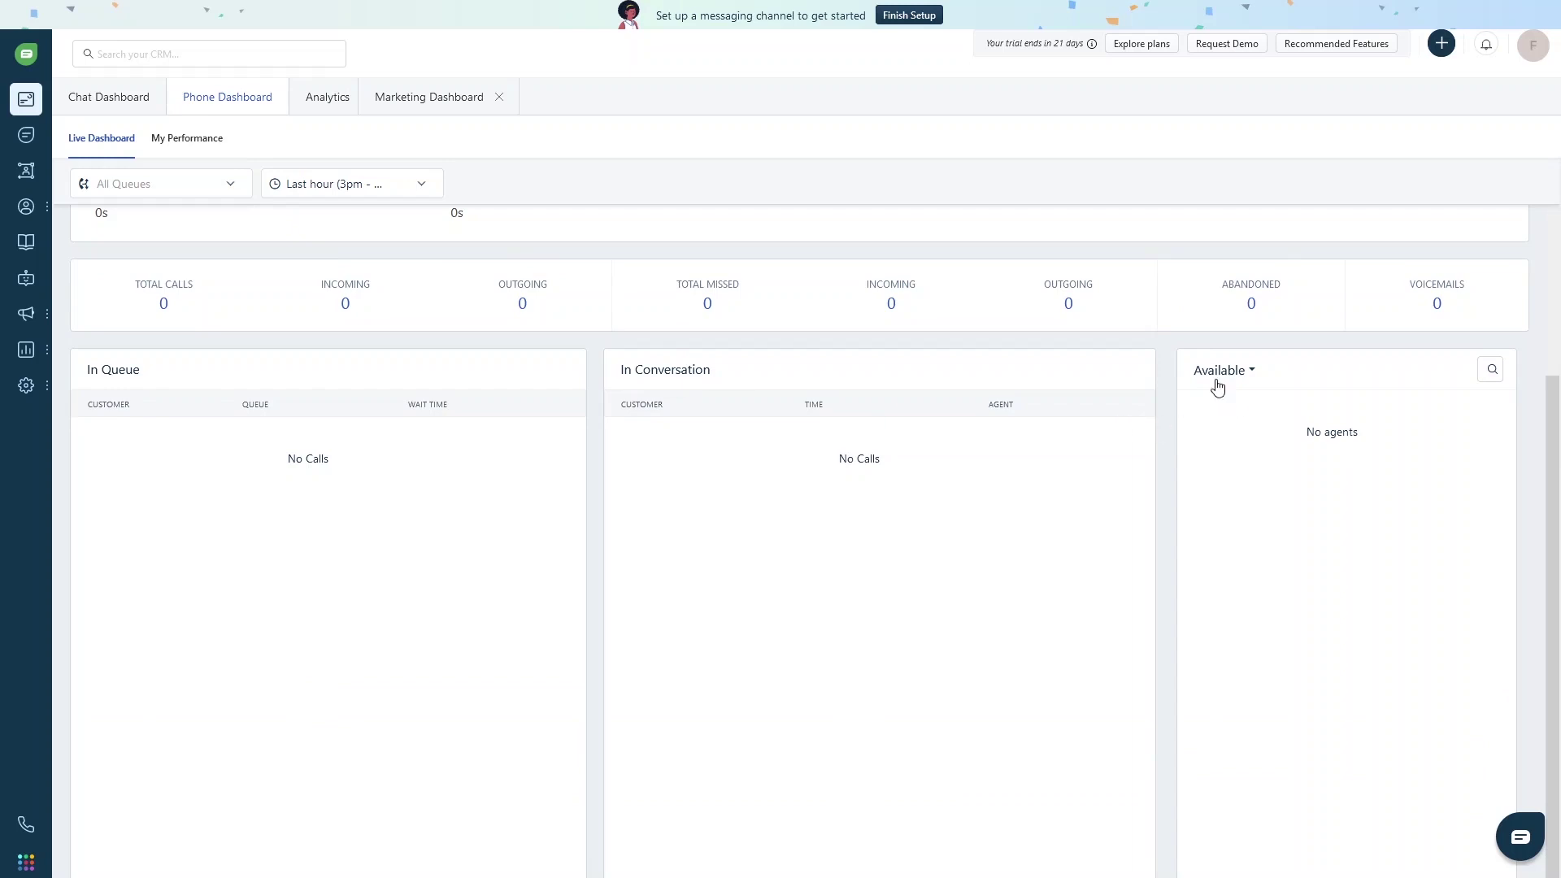
scroll(1214, 488, down, 1)
scroll(1214, 488, up, 4)
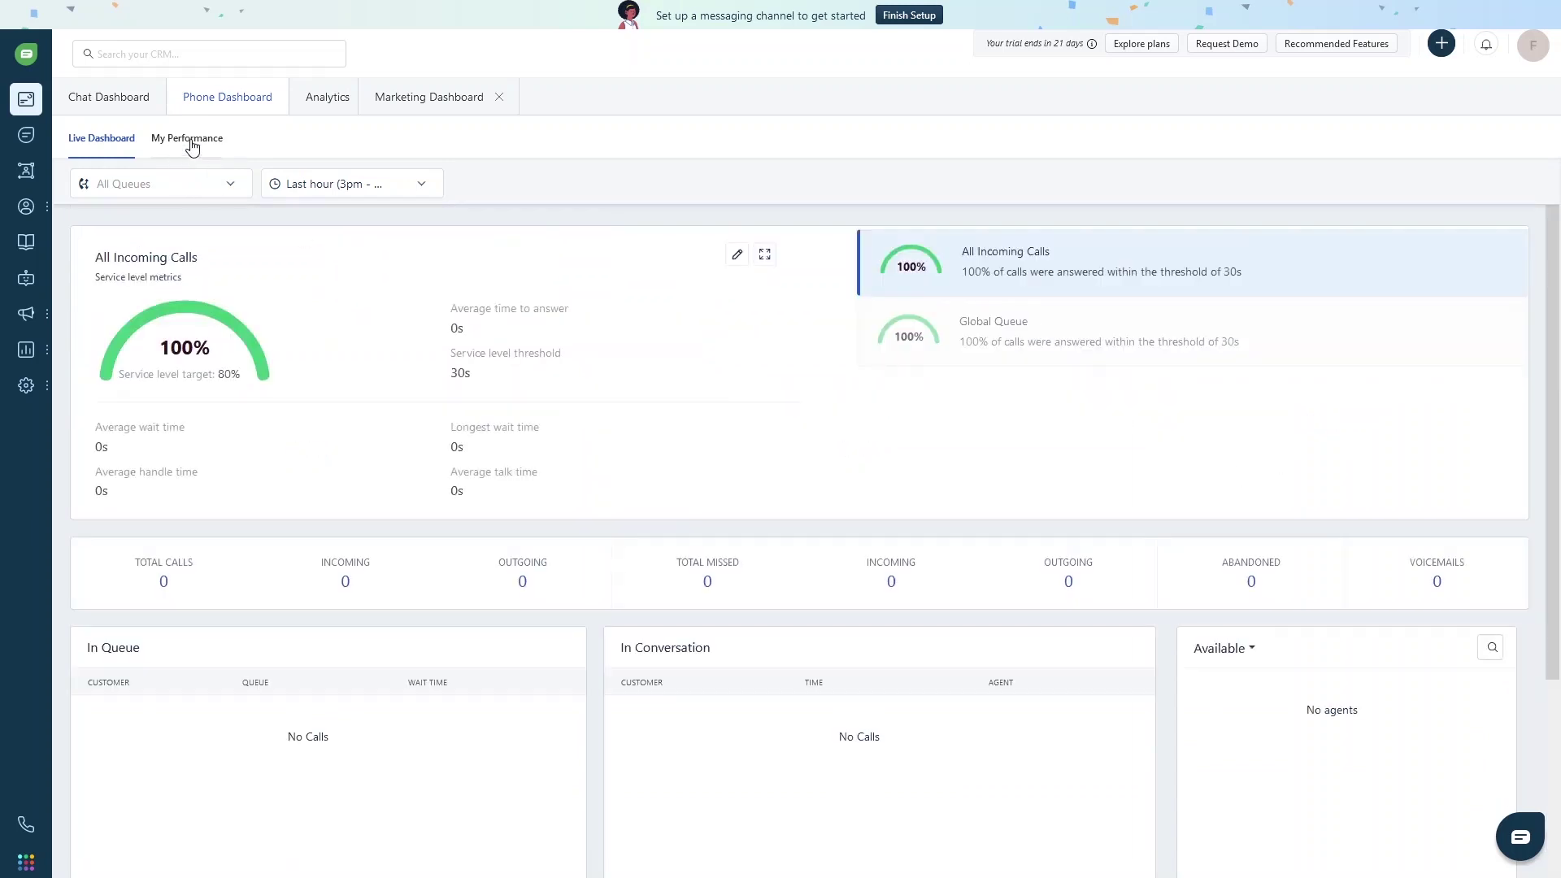
click(189, 140)
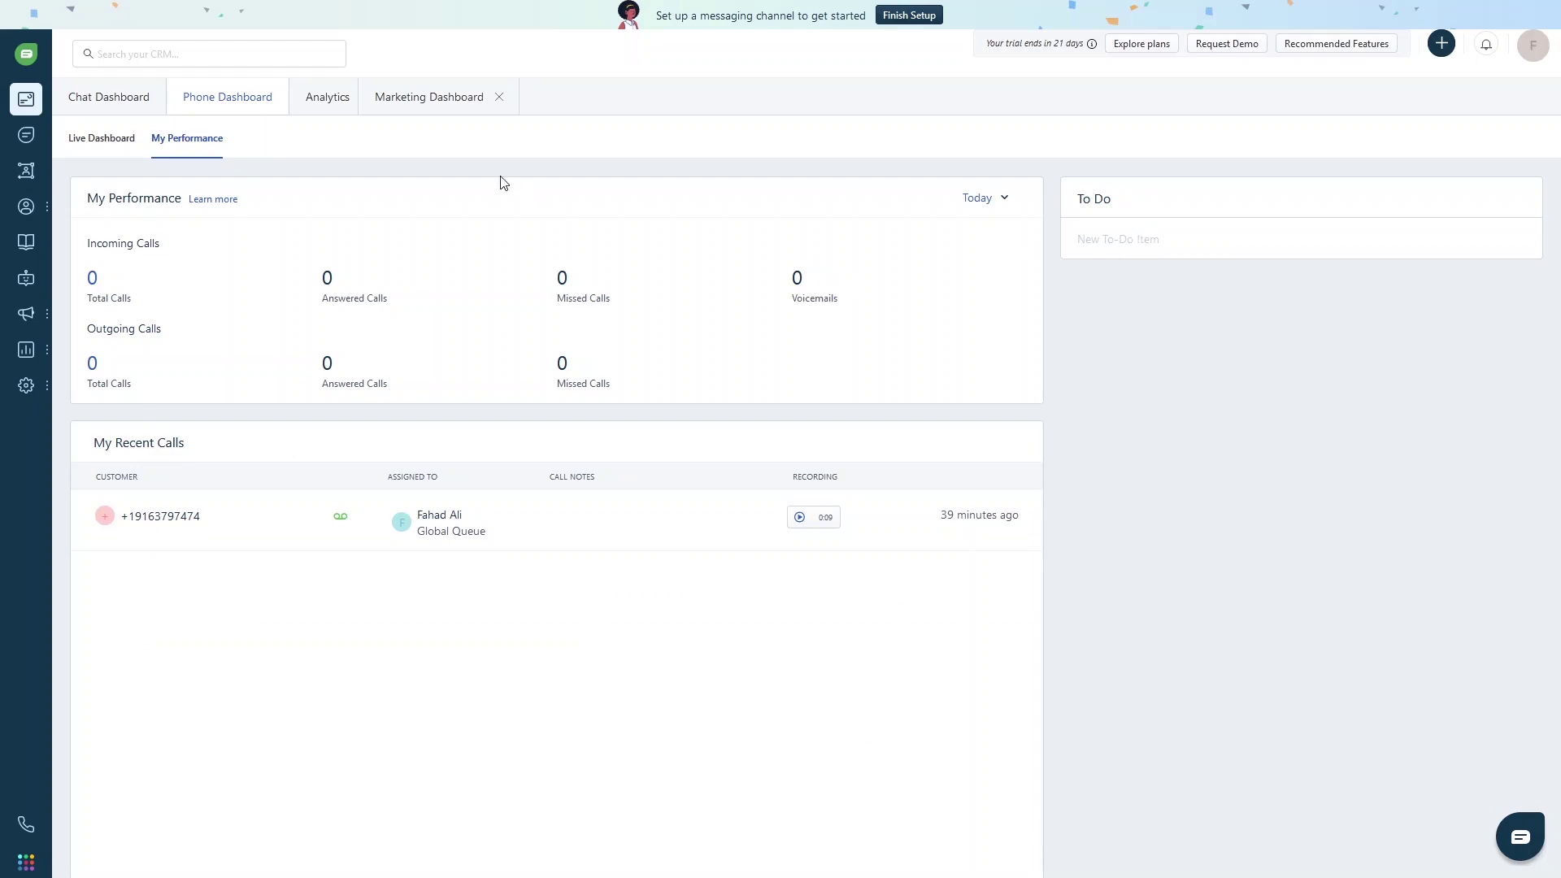
- Bring up Analytics' All reports list of curated E-Commerce and campaign reports
click(324, 112)
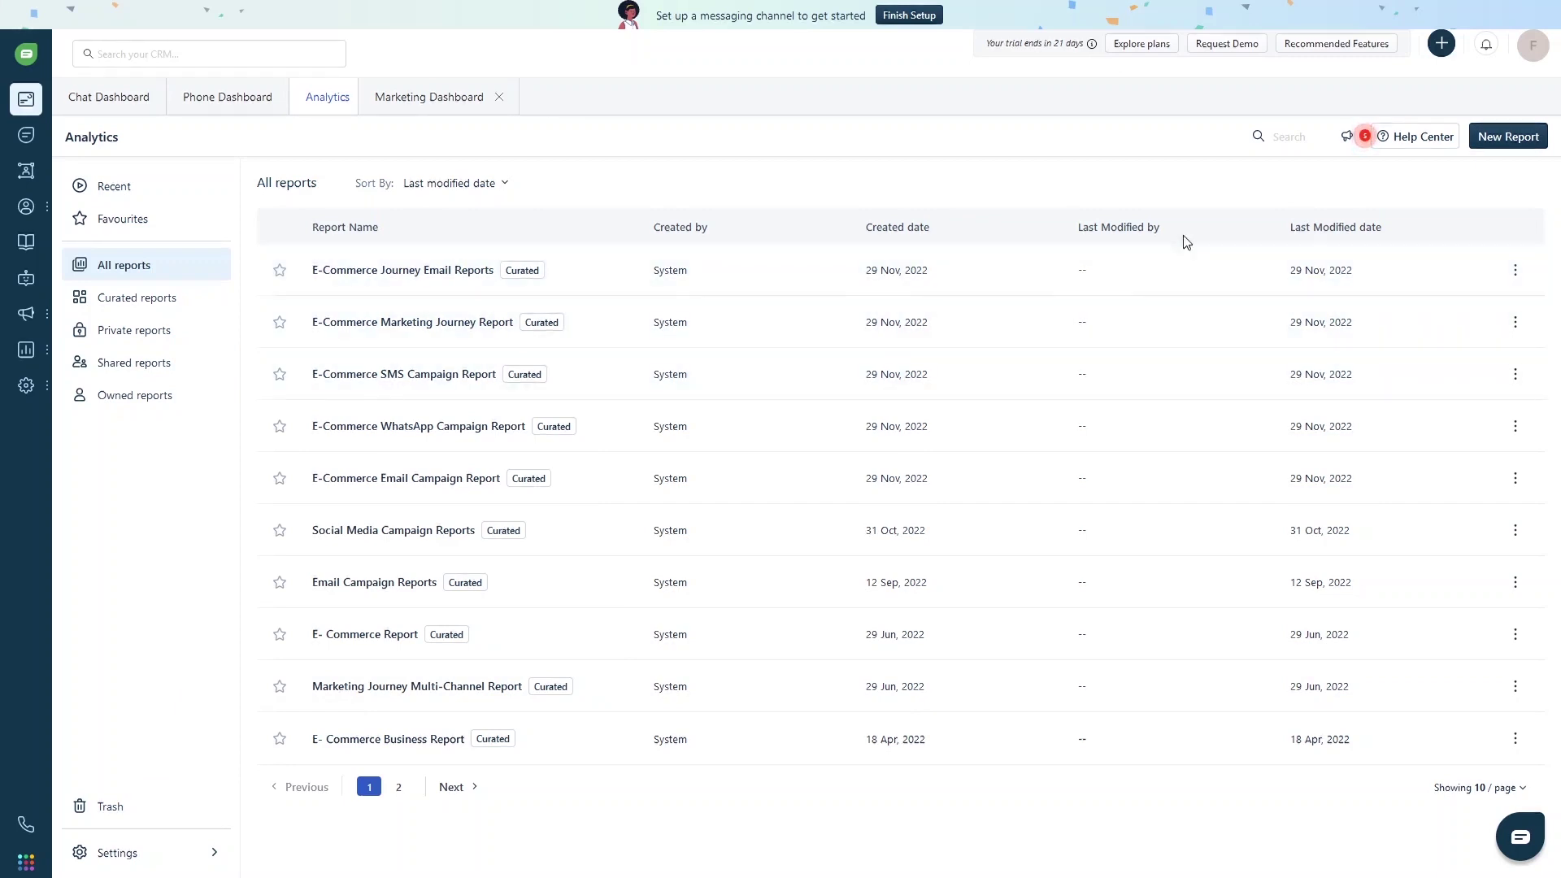
click(1513, 138)
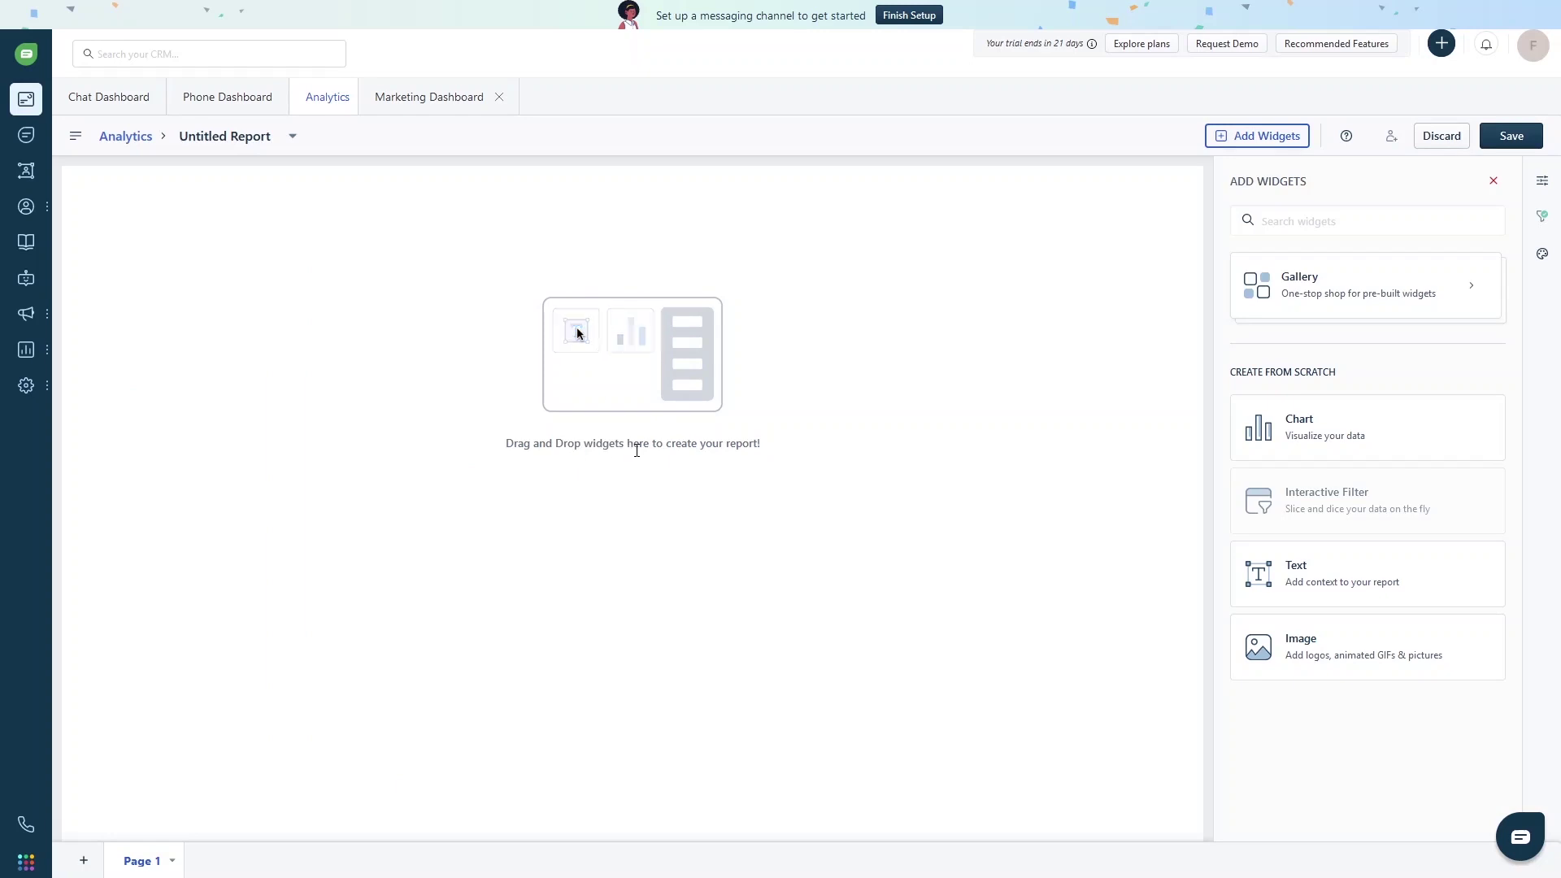
drag(1329, 430, 675, 373)
drag(1310, 561, 939, 569)
drag(1374, 507, 838, 301)
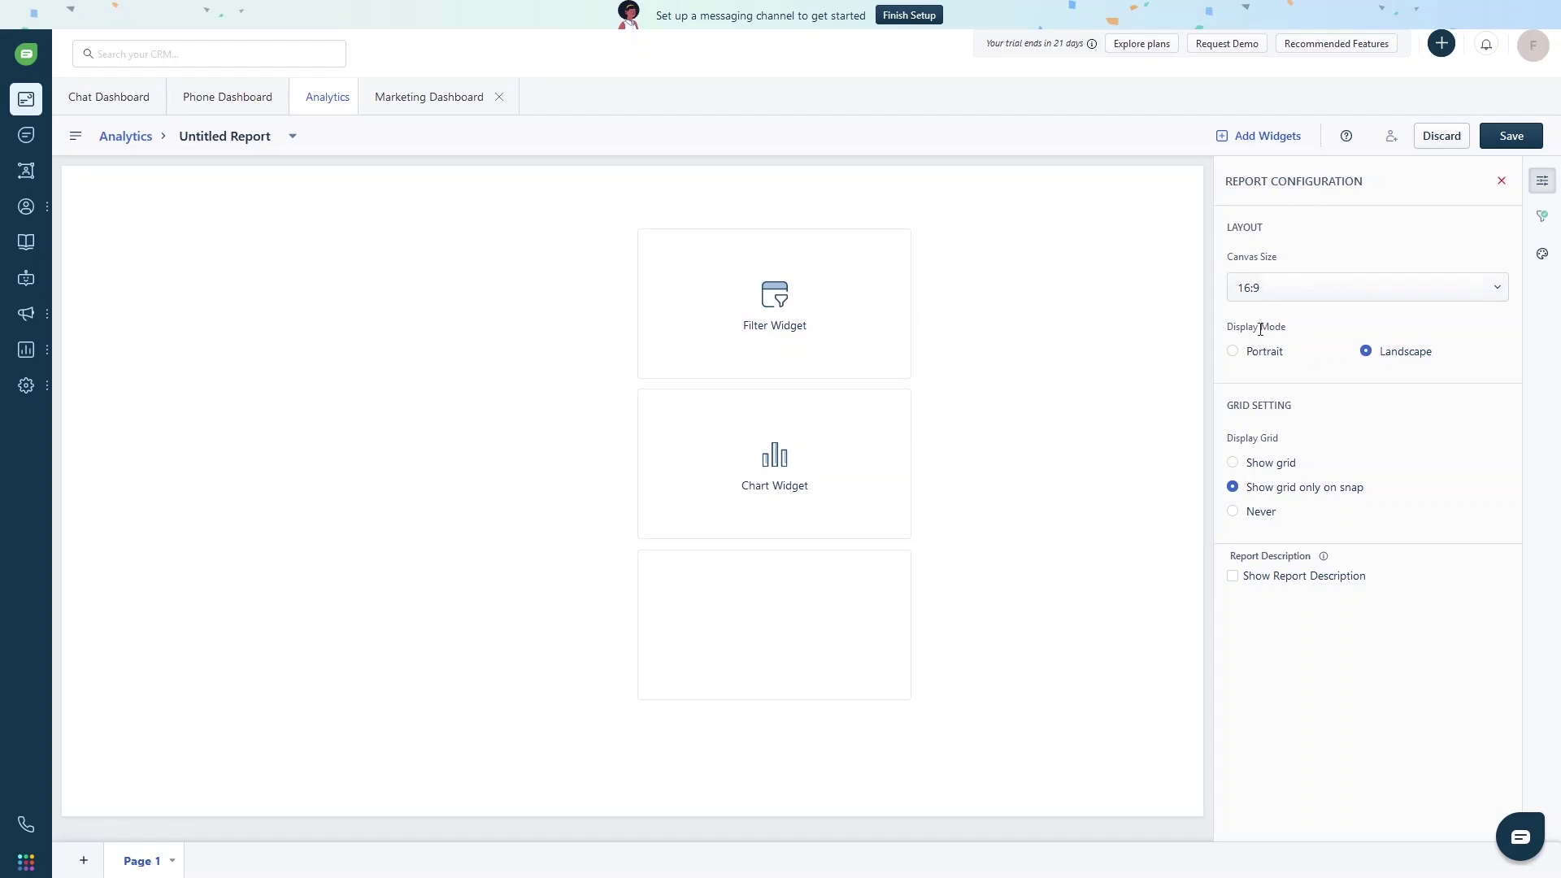
double_click(1264, 227)
drag(1282, 258, 1254, 303)
drag(1222, 411, 1310, 404)
click(1436, 137)
click(932, 226)
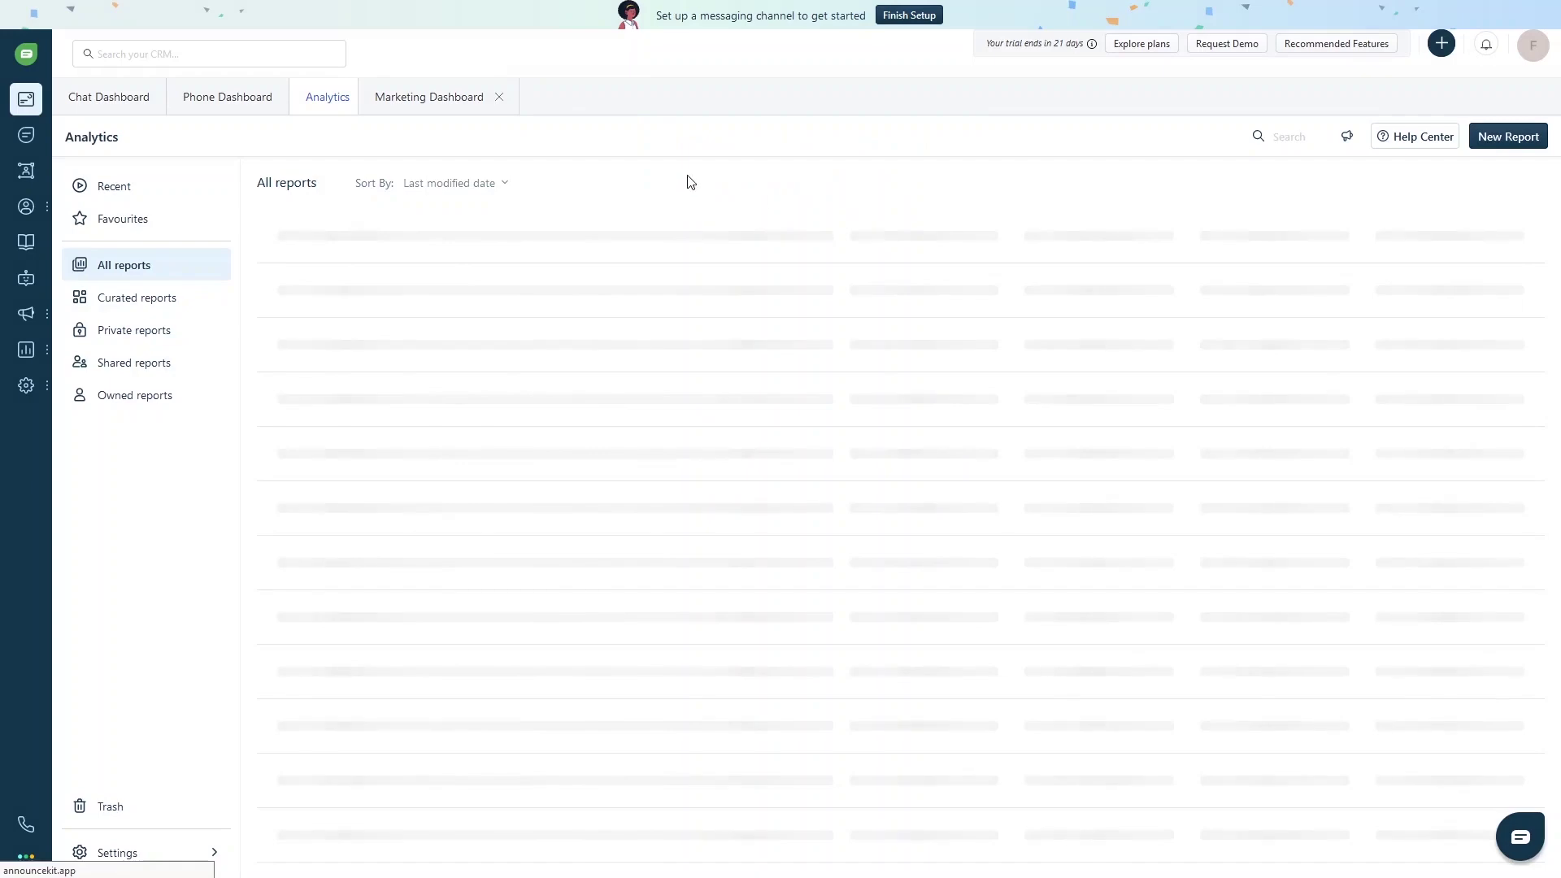
- View the Marketing Dashboard sample report: 55 sent, 50 delivered, 420 opened, 12 clicked
click(399, 105)
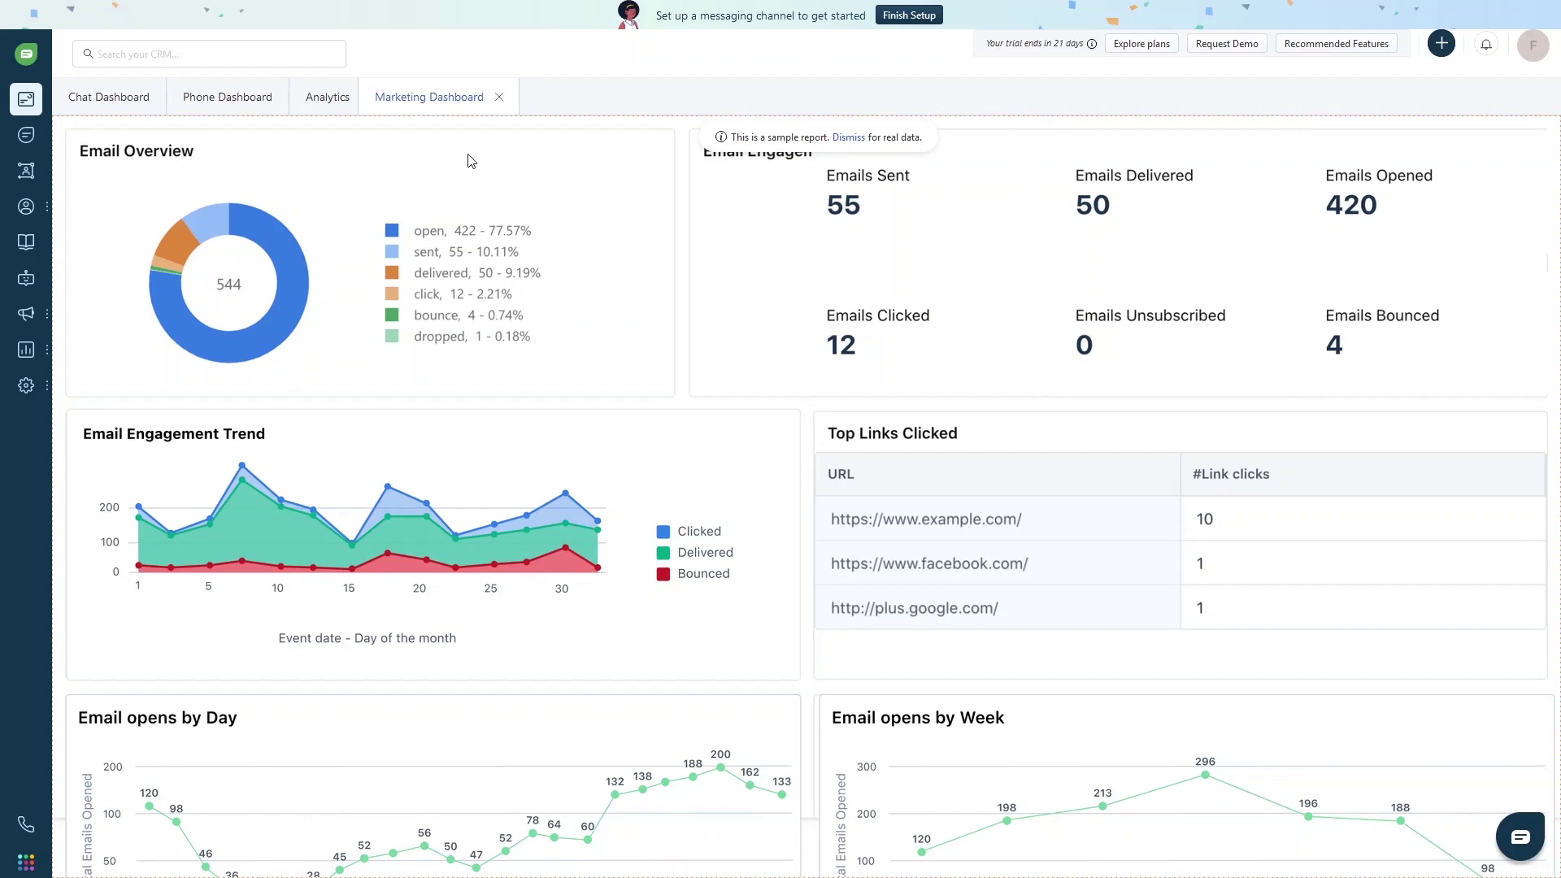
drag(776, 142, 828, 141)
click(16, 144)
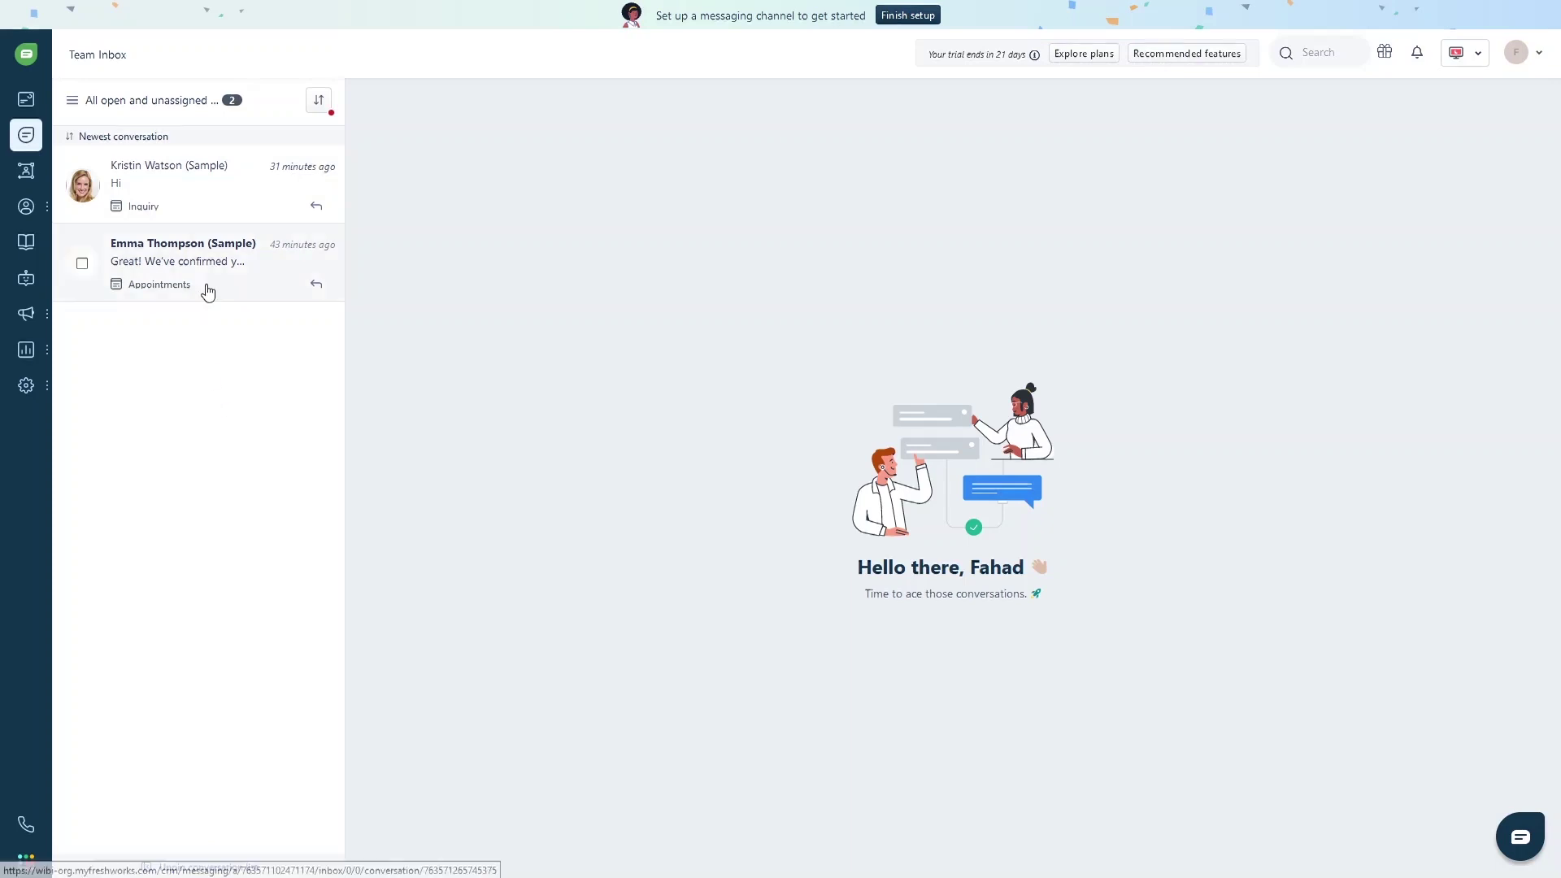
click(185, 259)
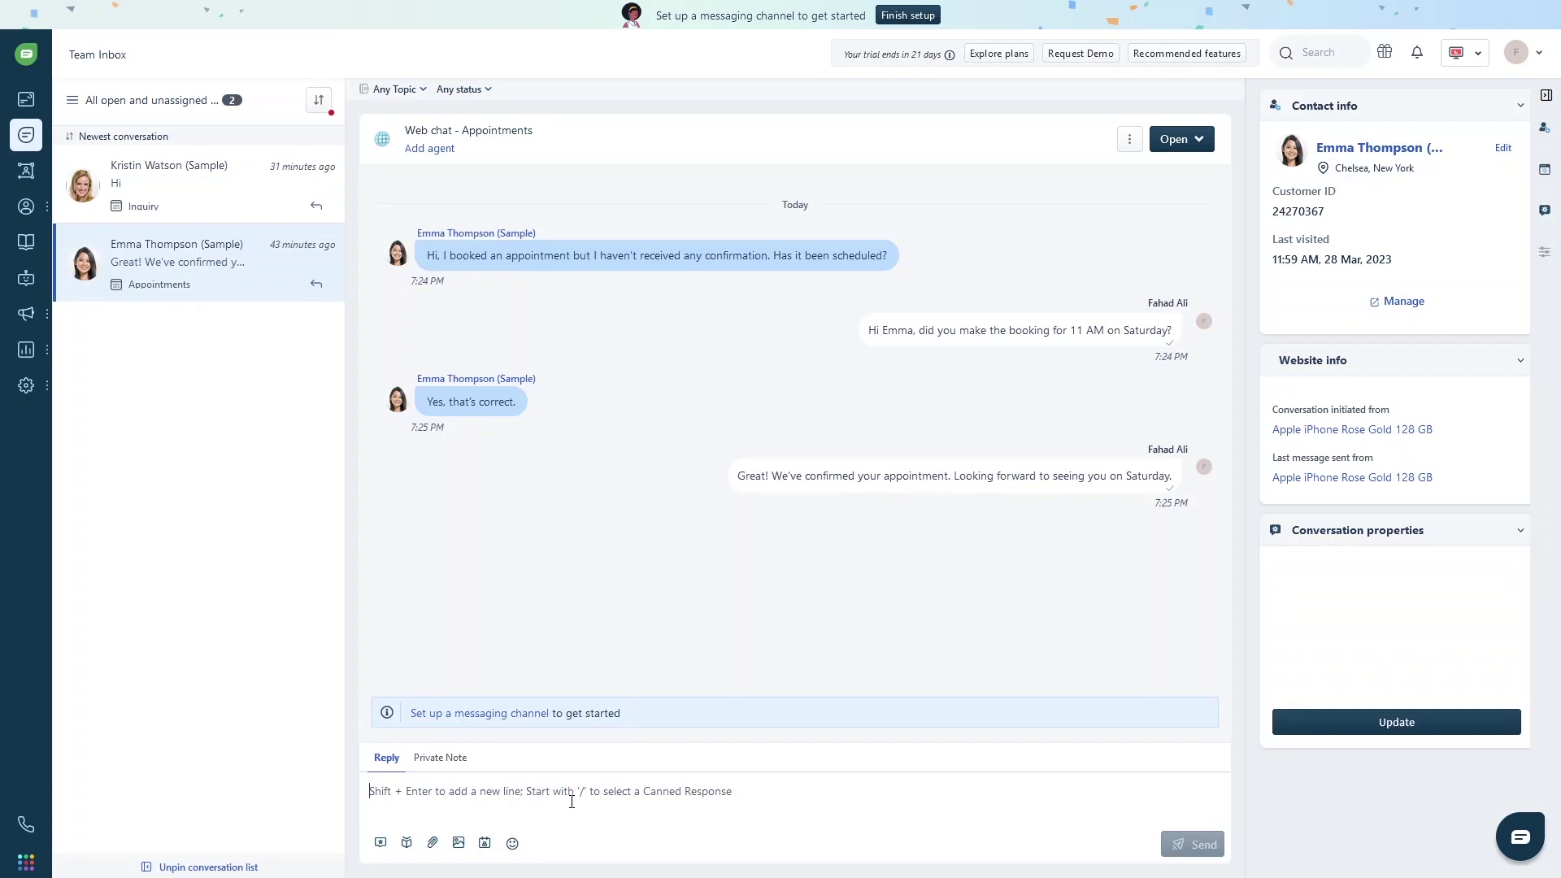
text(asfasf)
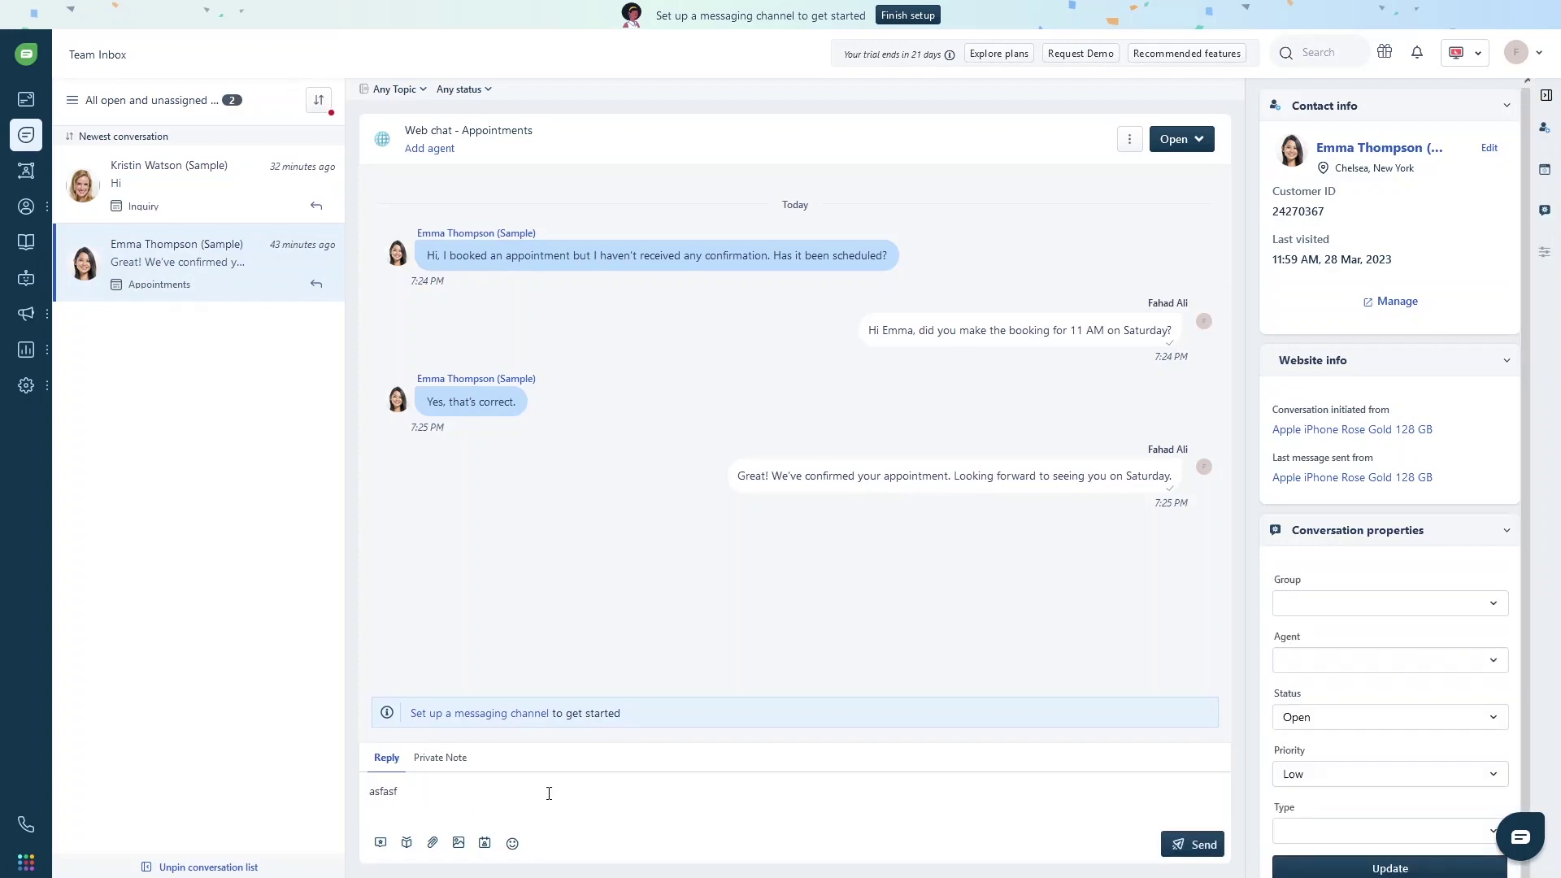
click(1193, 844)
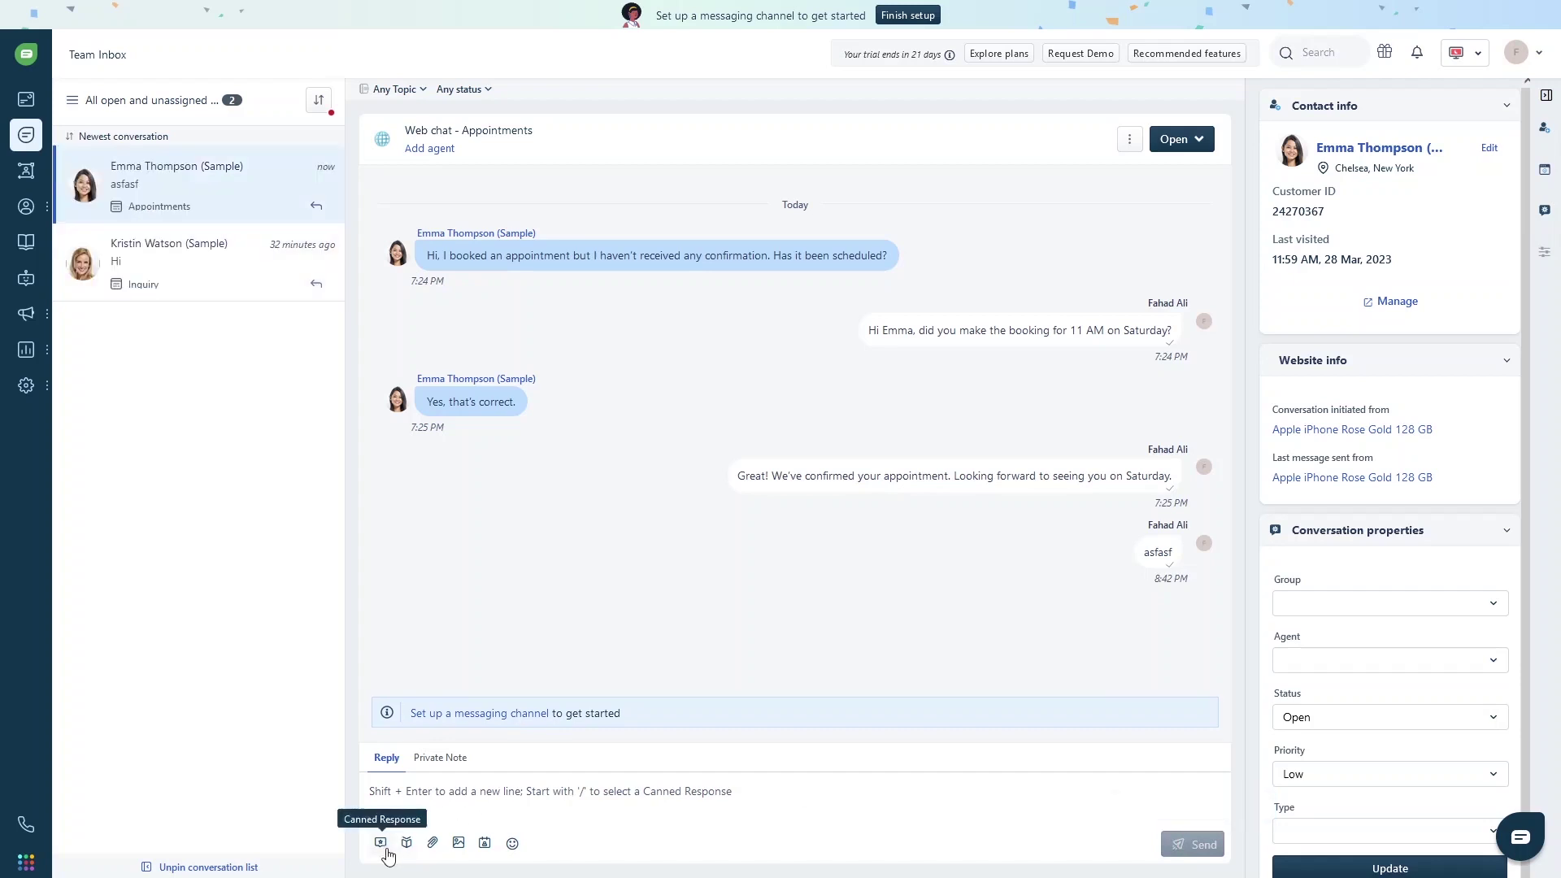
click(407, 854)
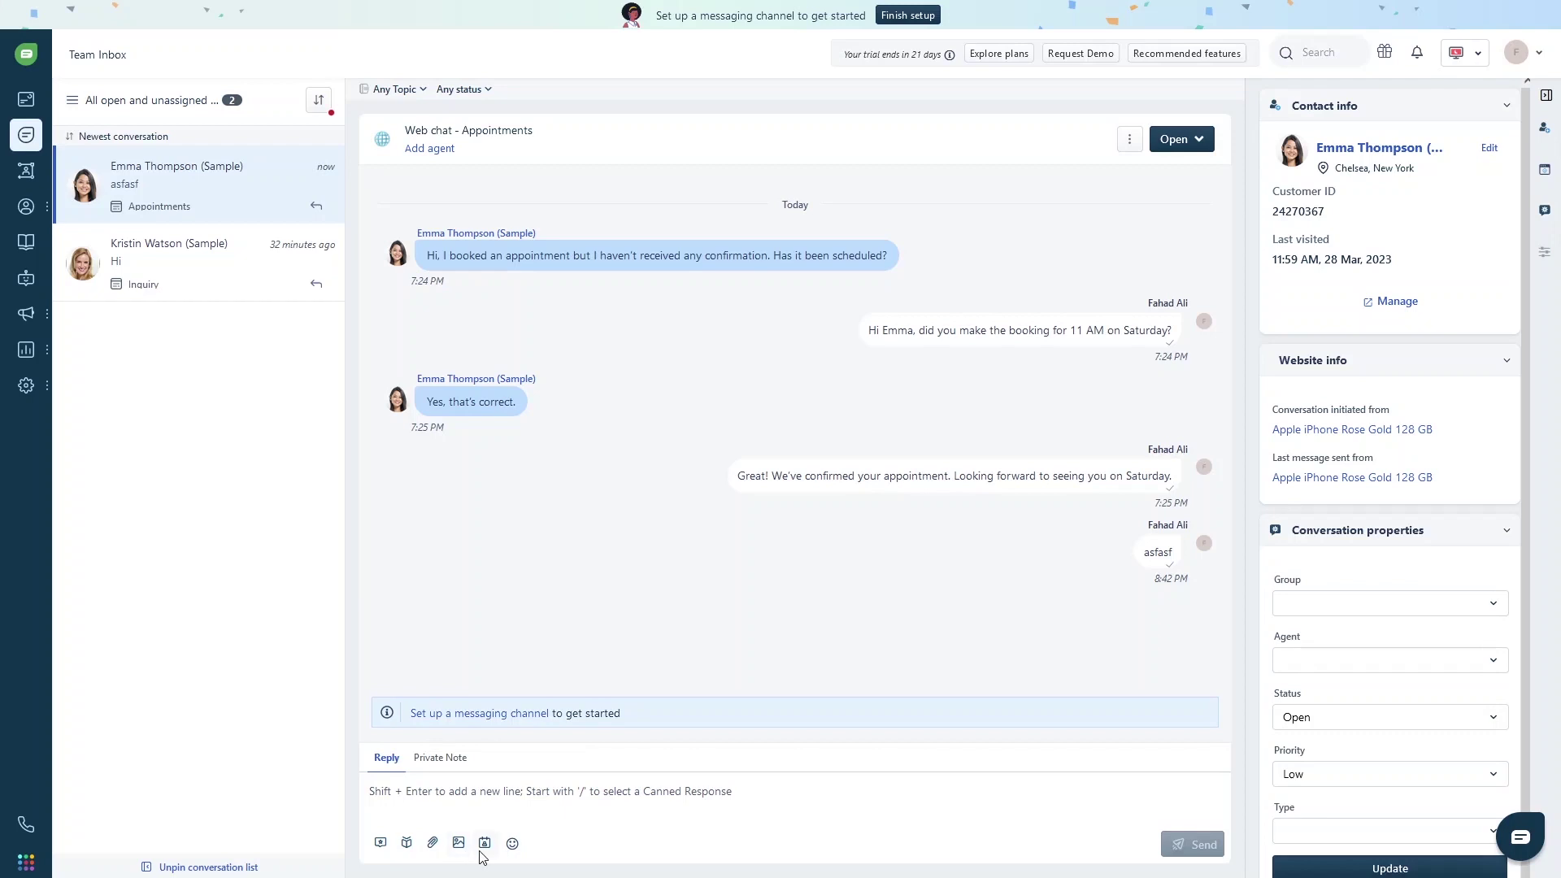
click(513, 846)
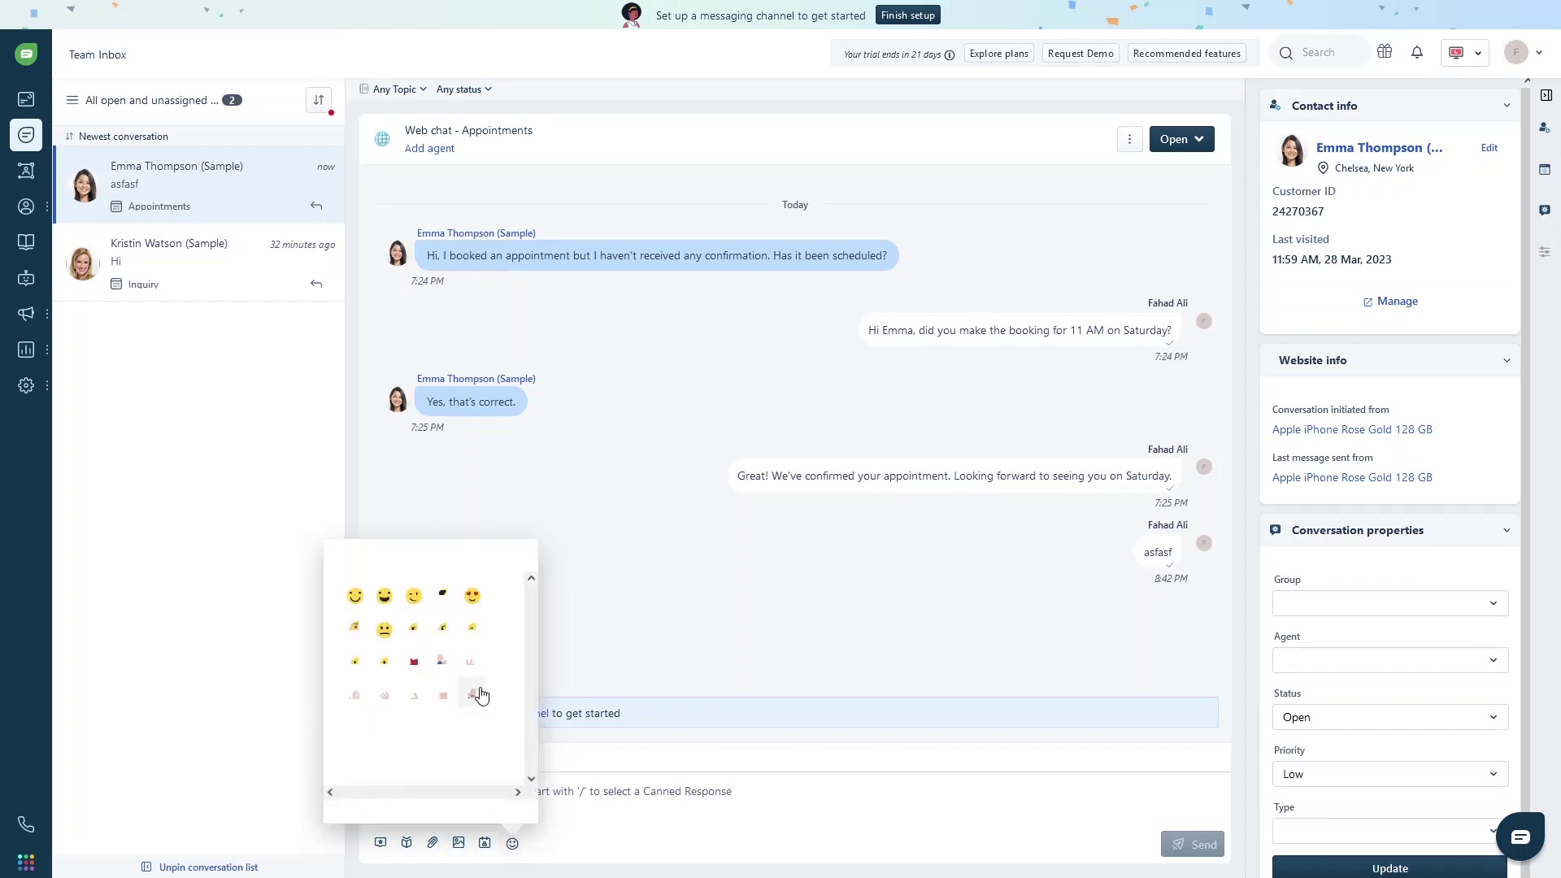
click(659, 819)
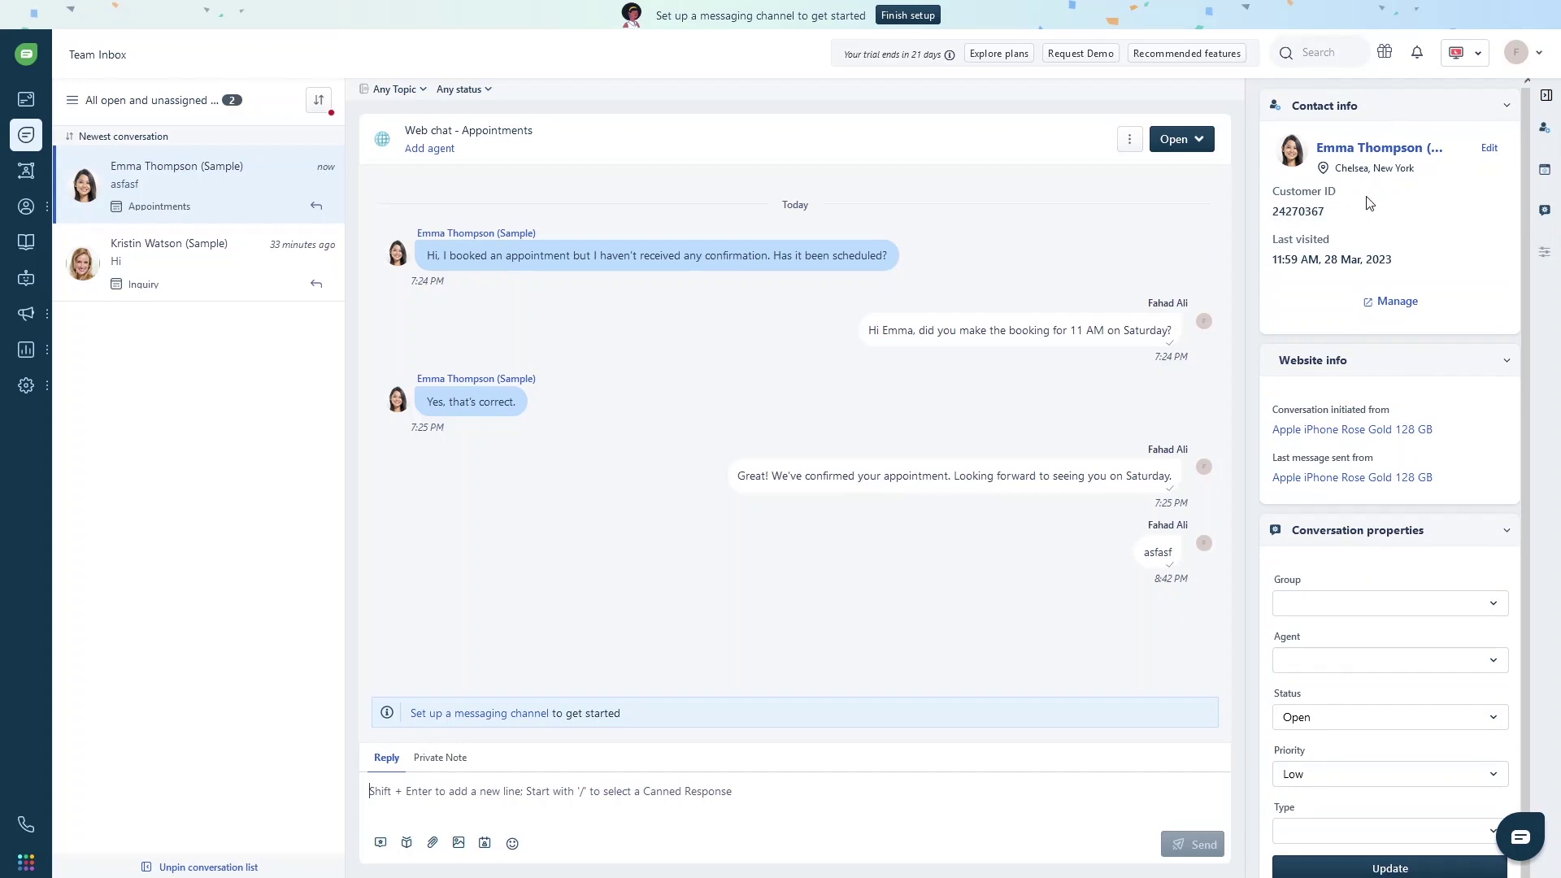
- Browse the Customer Journeys playbooks, then go to the FAQs page with Sample Category
click(27, 172)
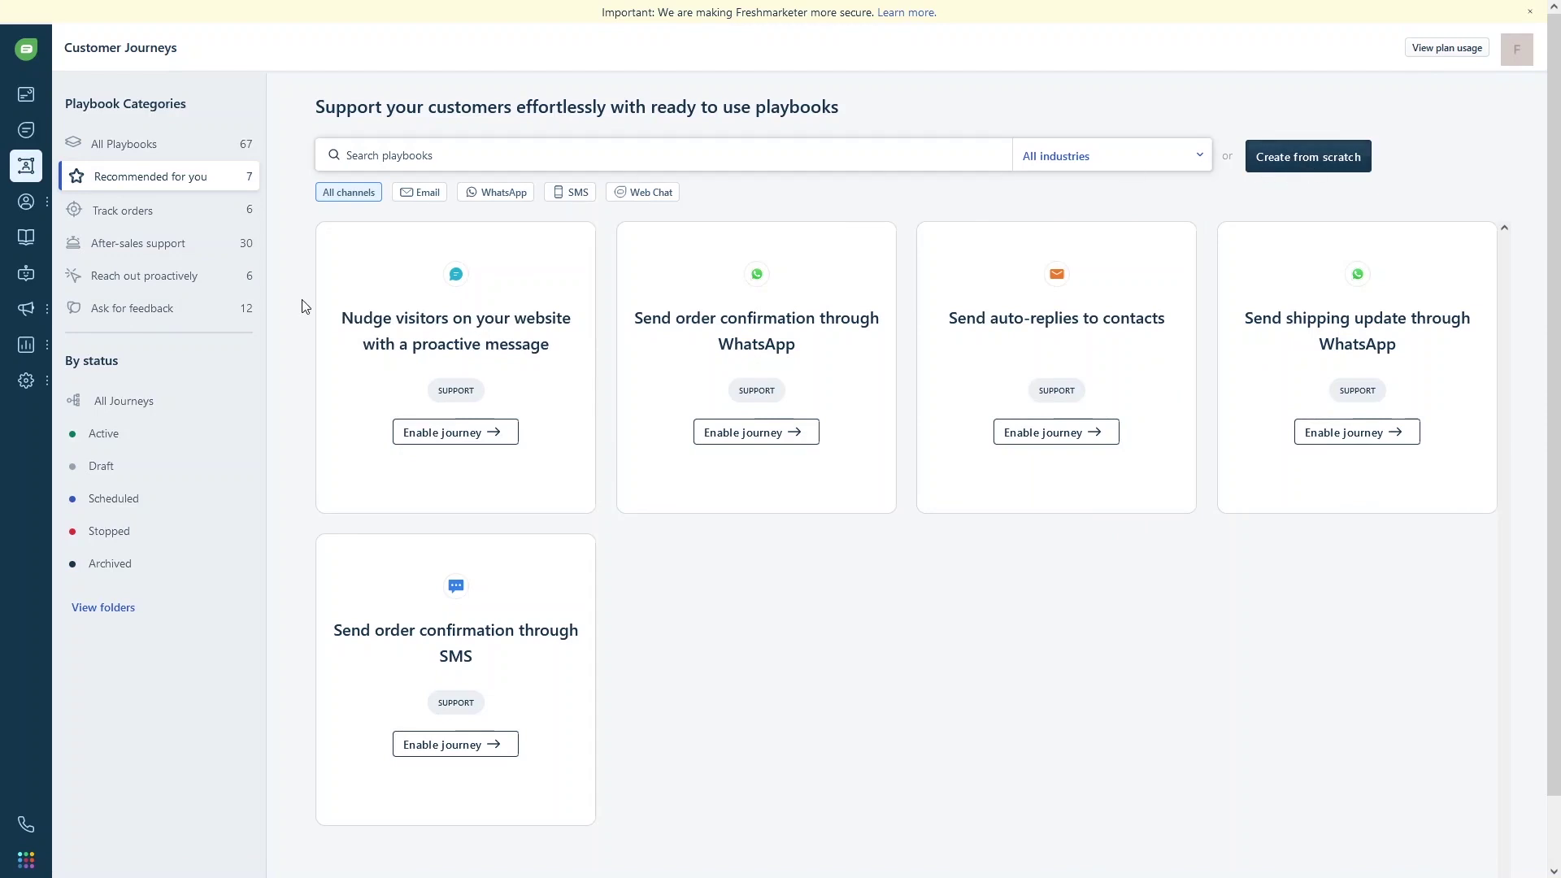
click(33, 238)
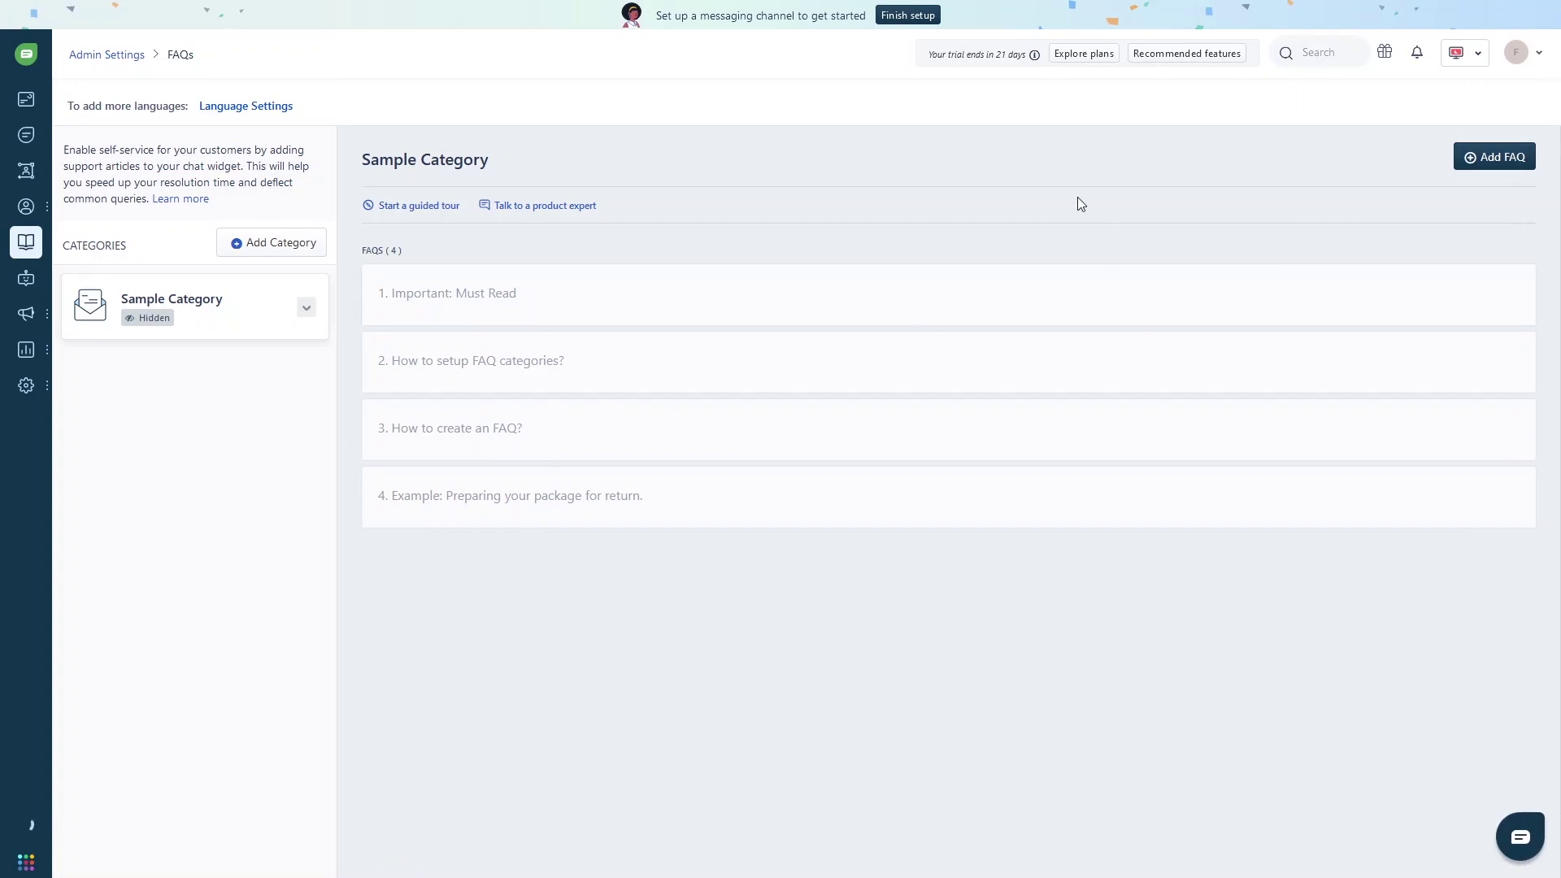
- Start a new FAQ titled 'My First FAQ' with body text 'Blah blah'
click(1477, 159)
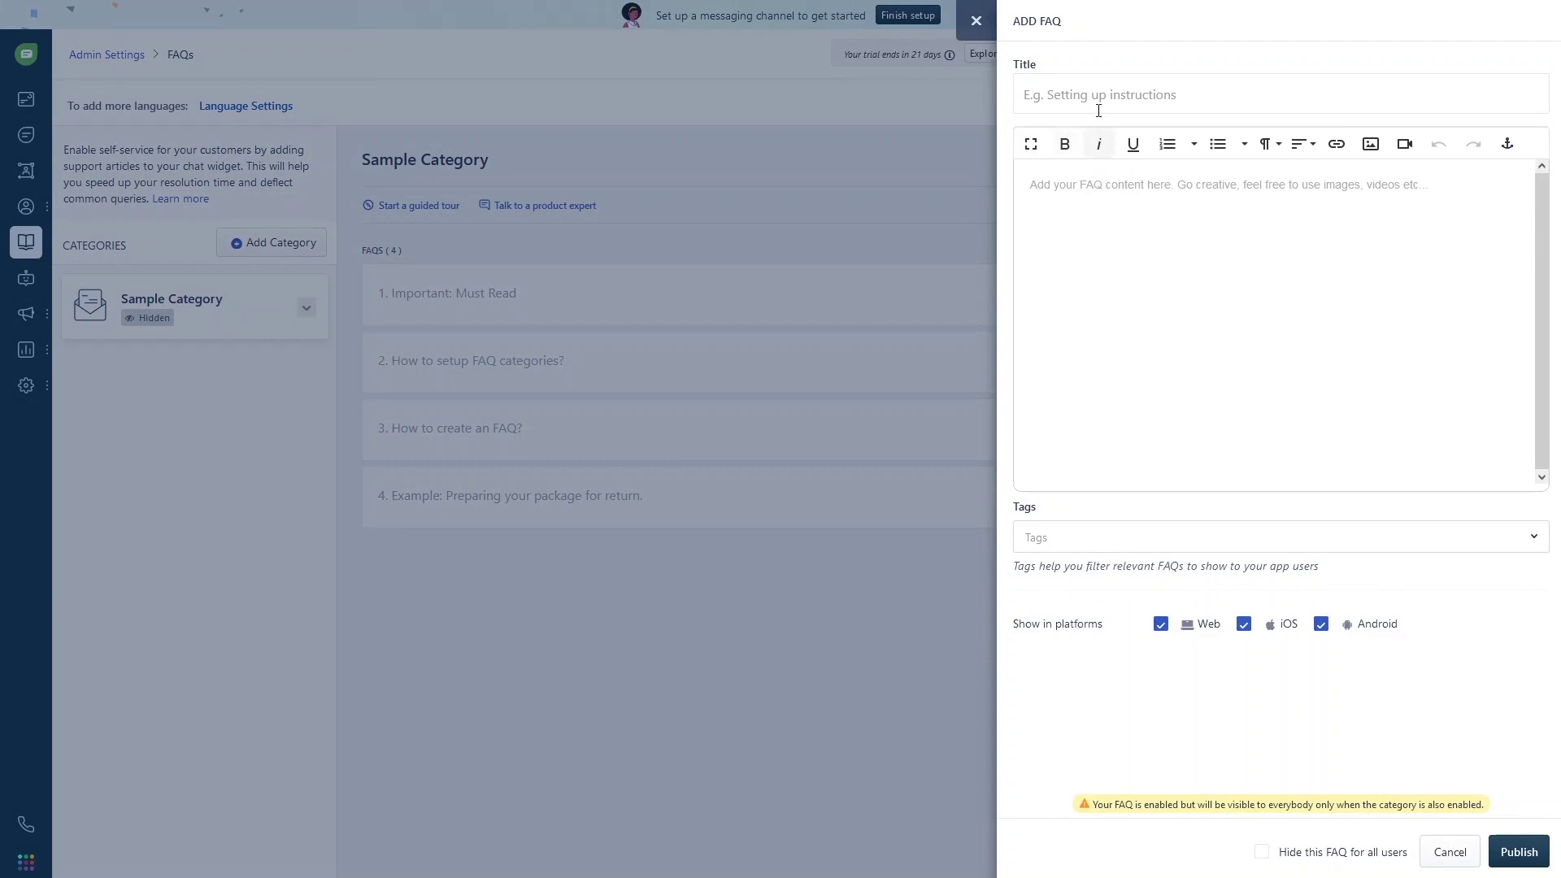
click(1099, 108)
text(My First FAQ)
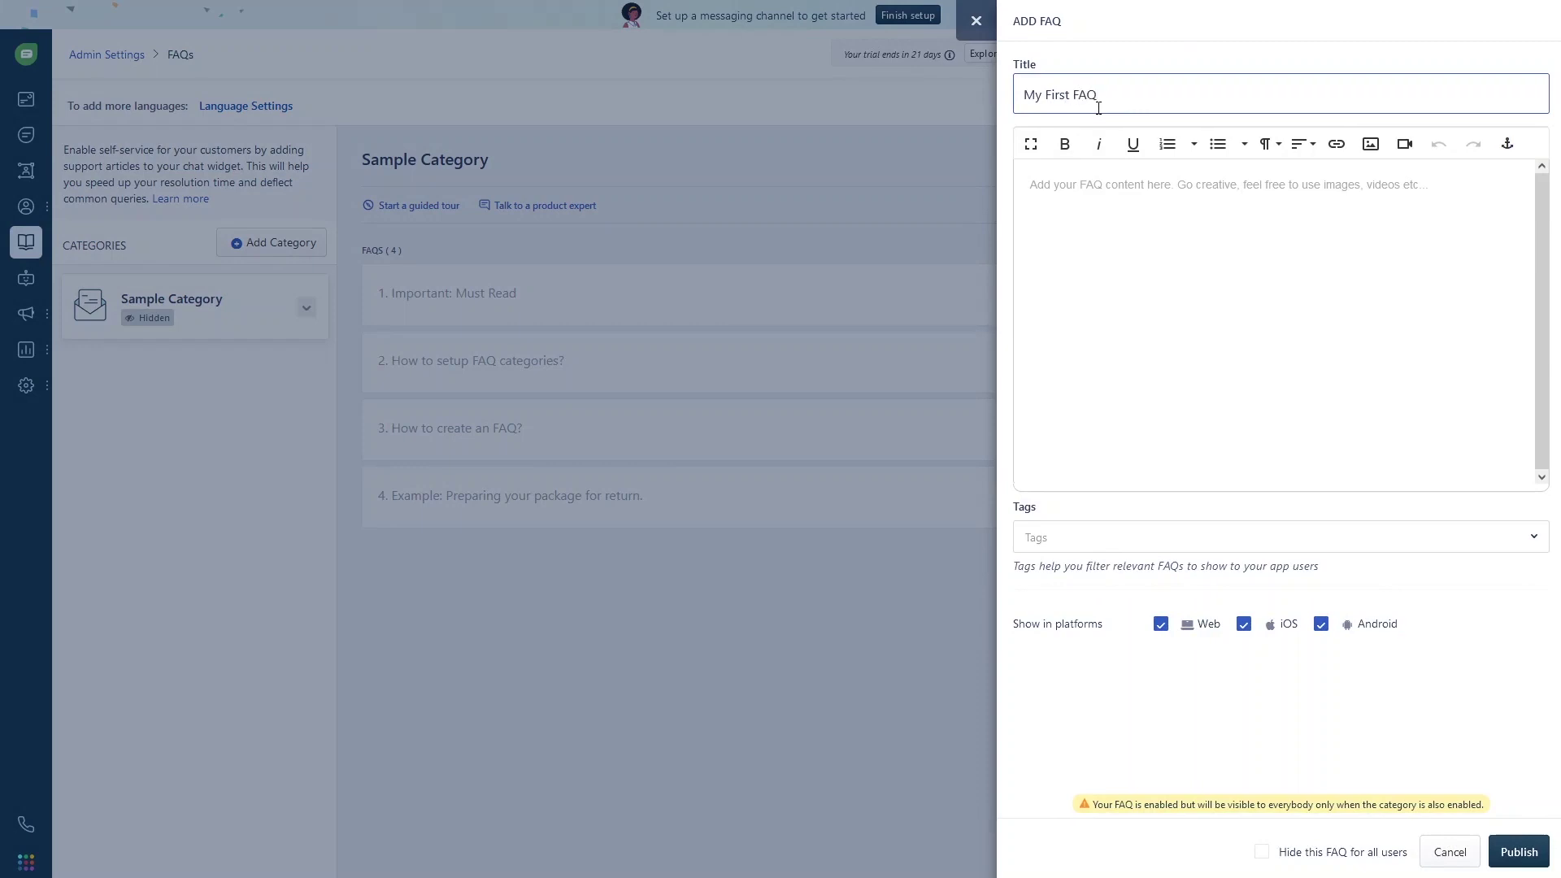
click(1104, 222)
text(Blah blah)
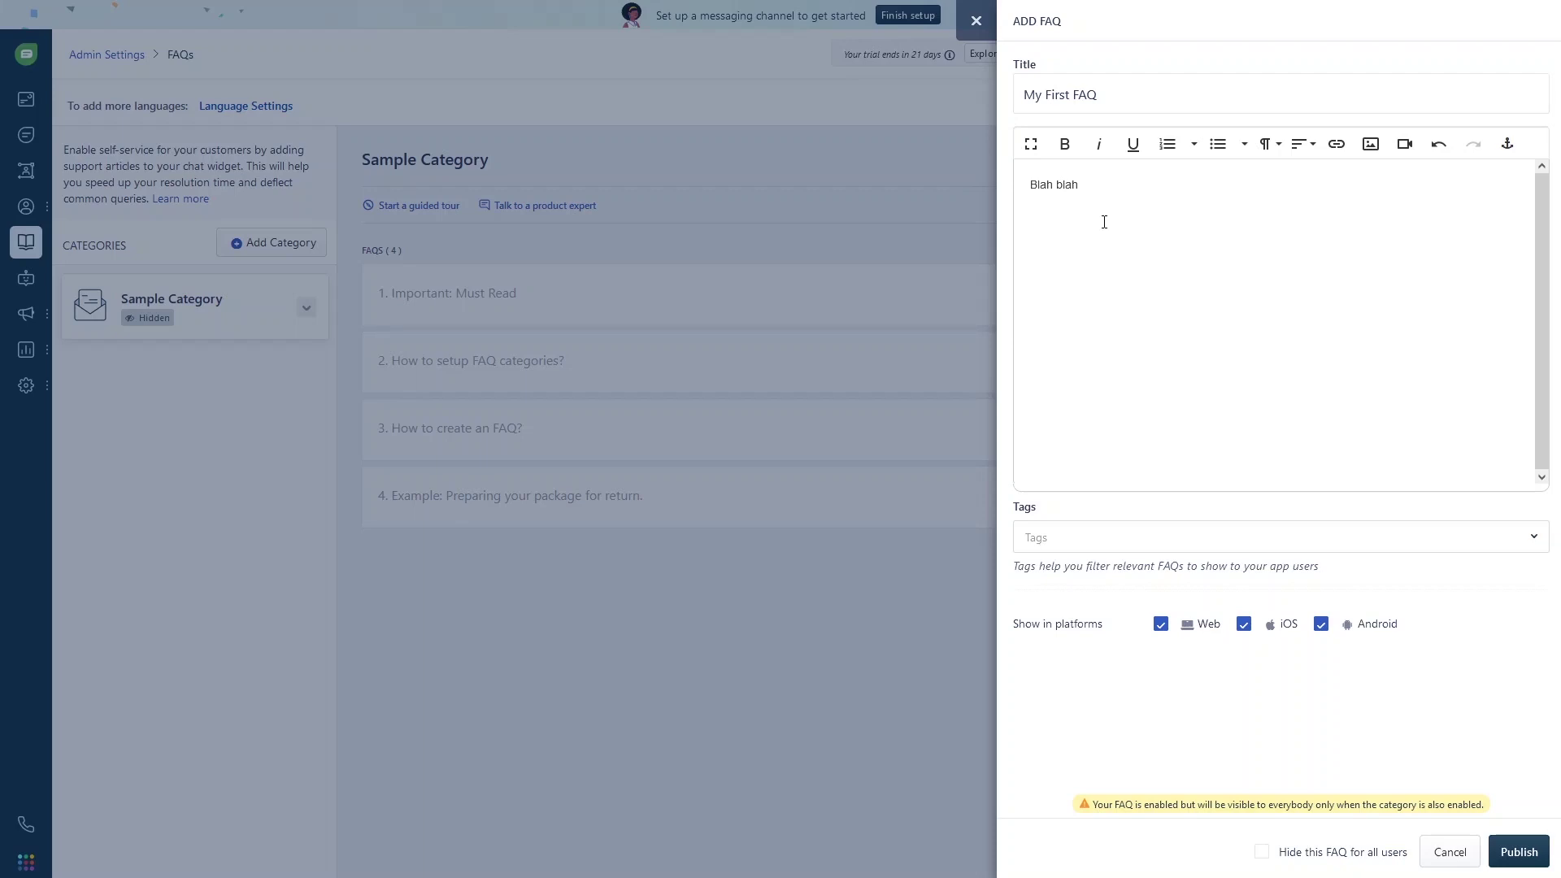
- Toggle bold on and off for 'Blah blah' and close Paragraph Format unchanged
drag(1102, 192, 916, 198)
click(1080, 160)
click(1079, 160)
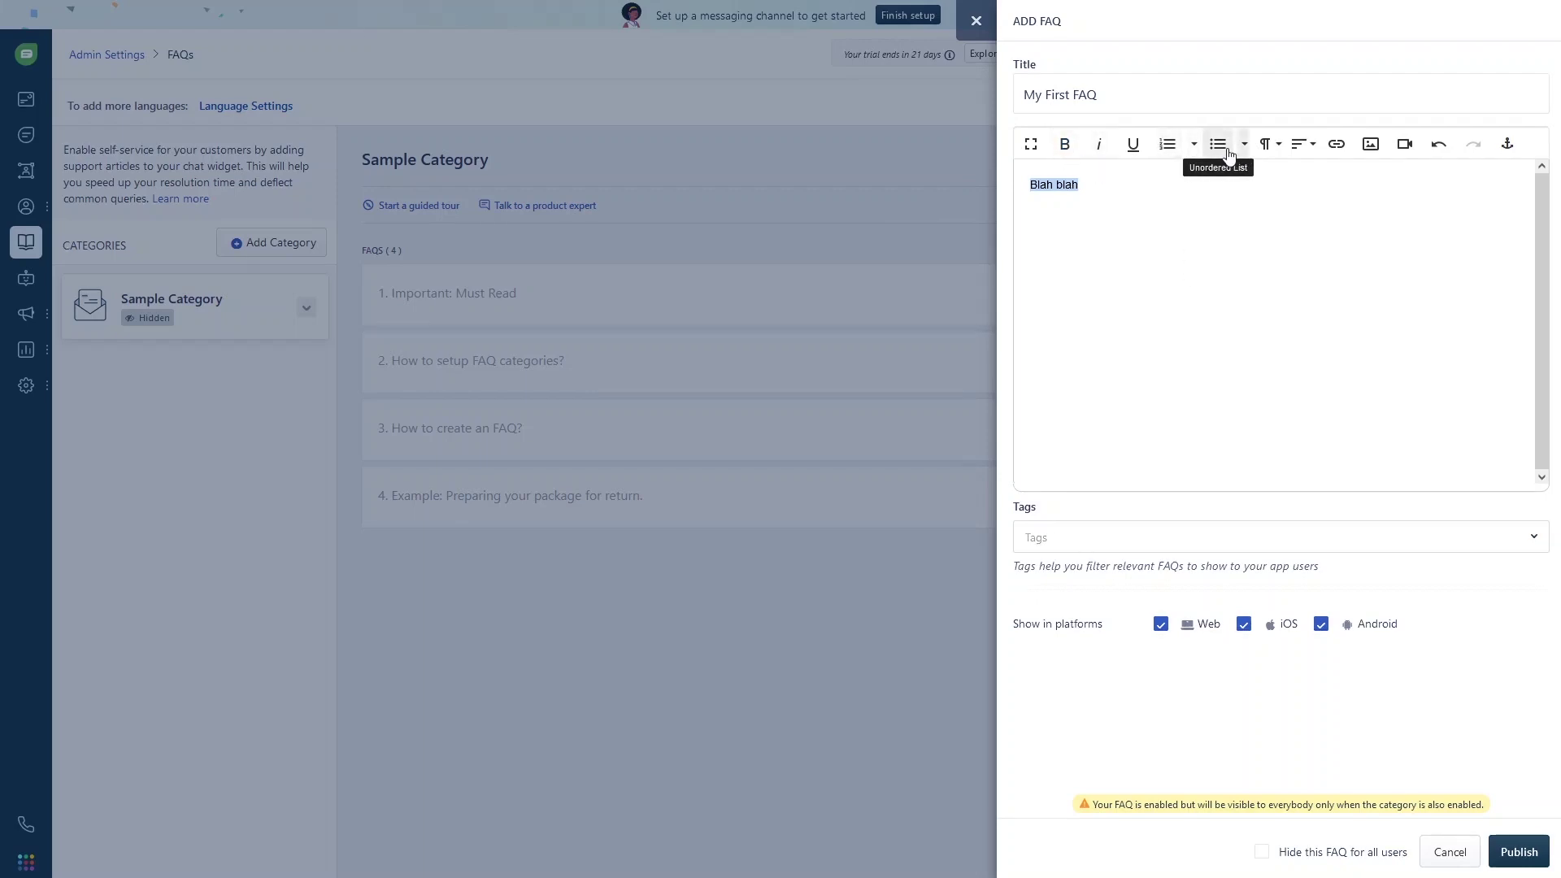
click(1268, 144)
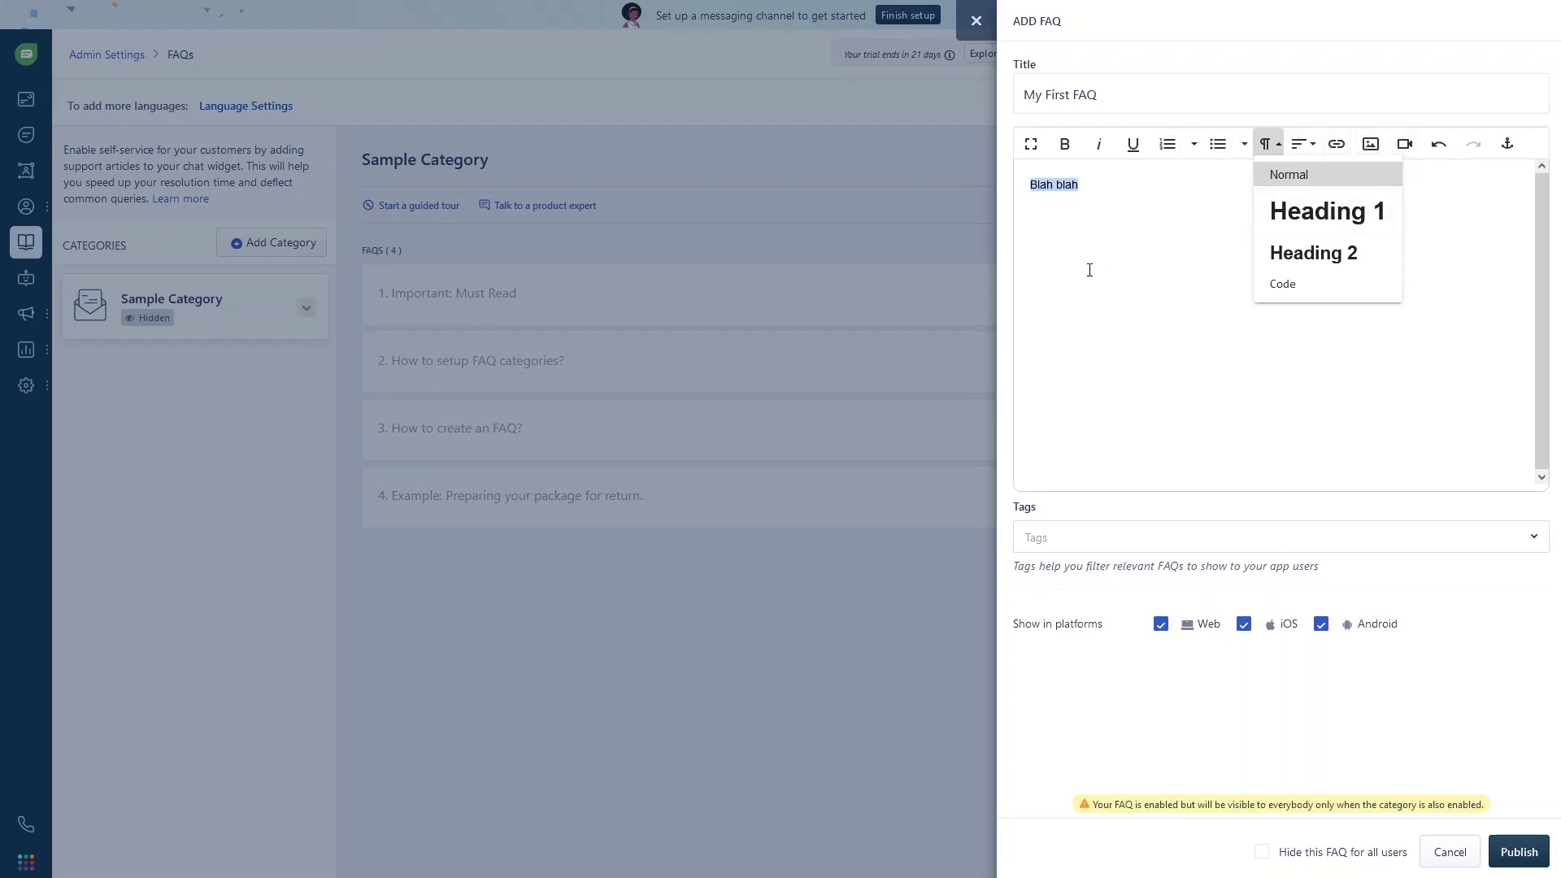
click(1166, 437)
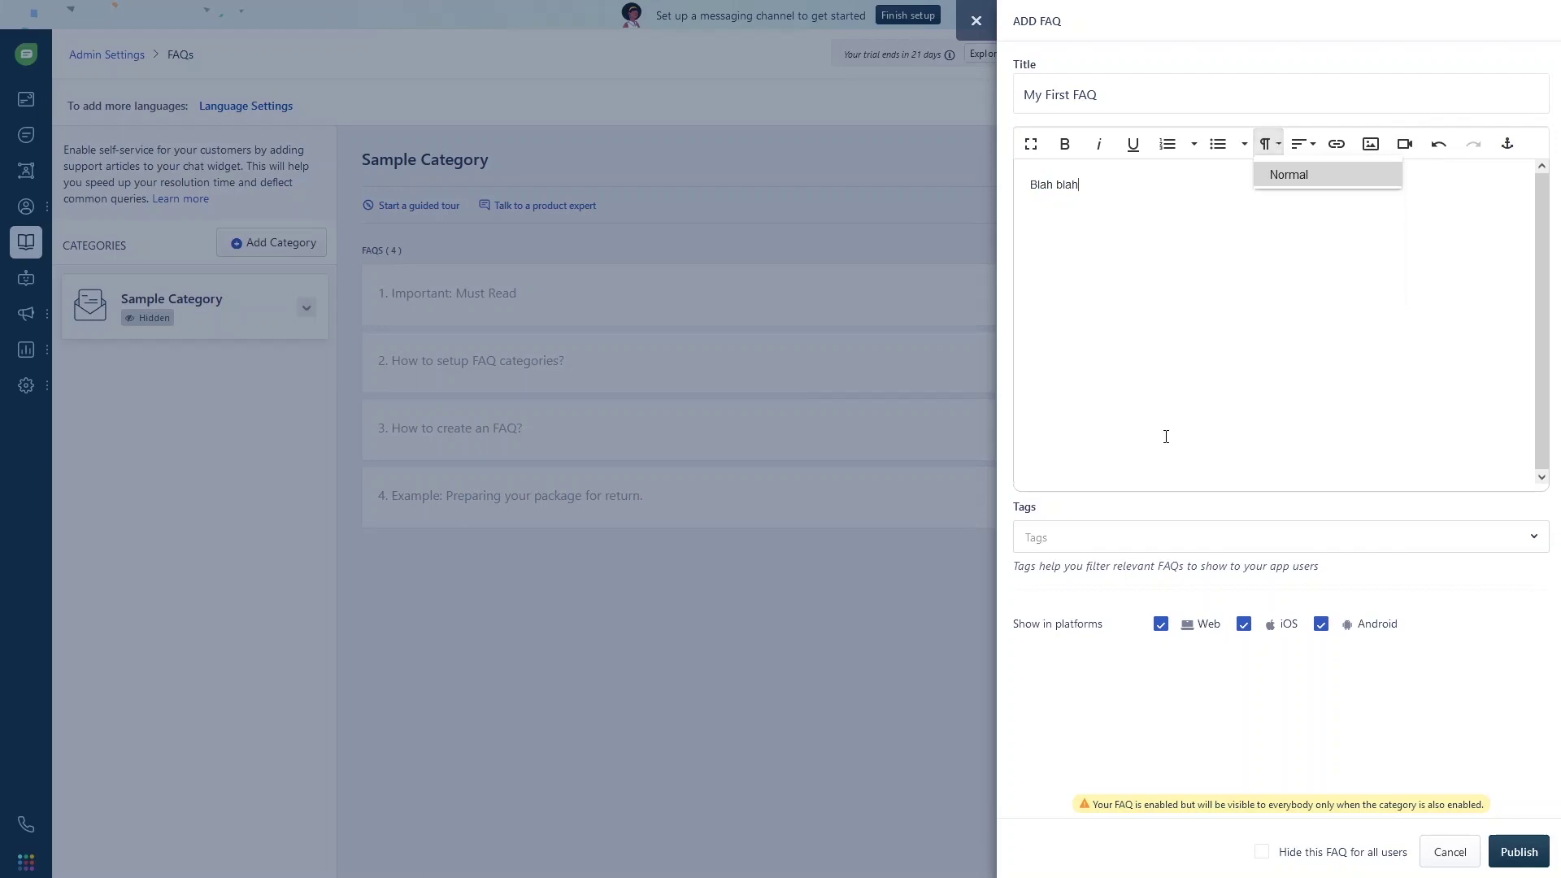
- Publish 'My First FAQ', cancel an attempted new category, then go to the Chatbots page
click(1525, 854)
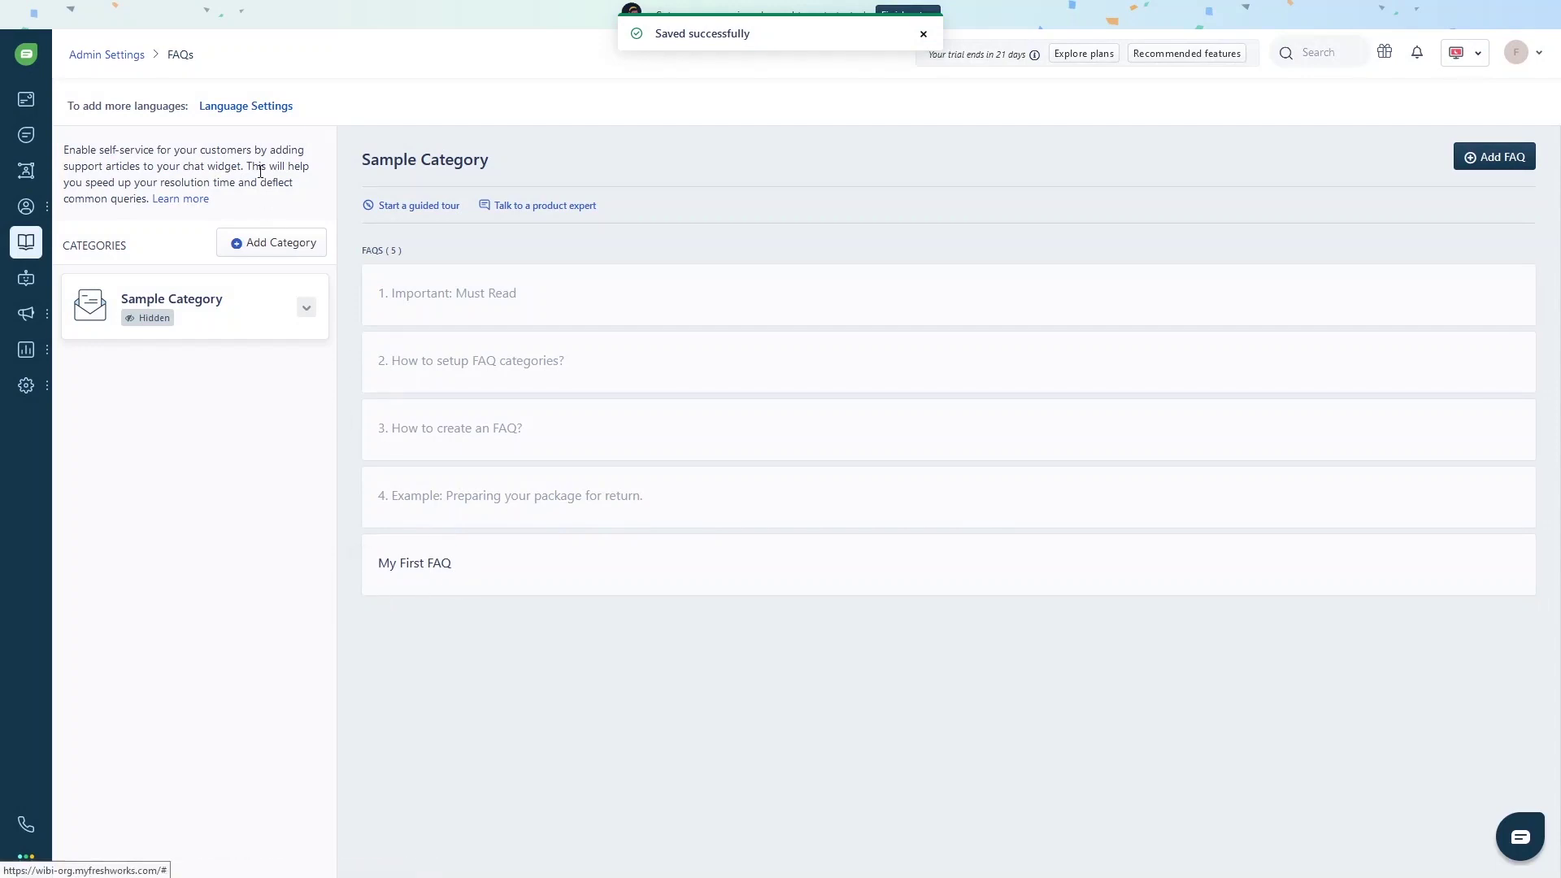
click(269, 244)
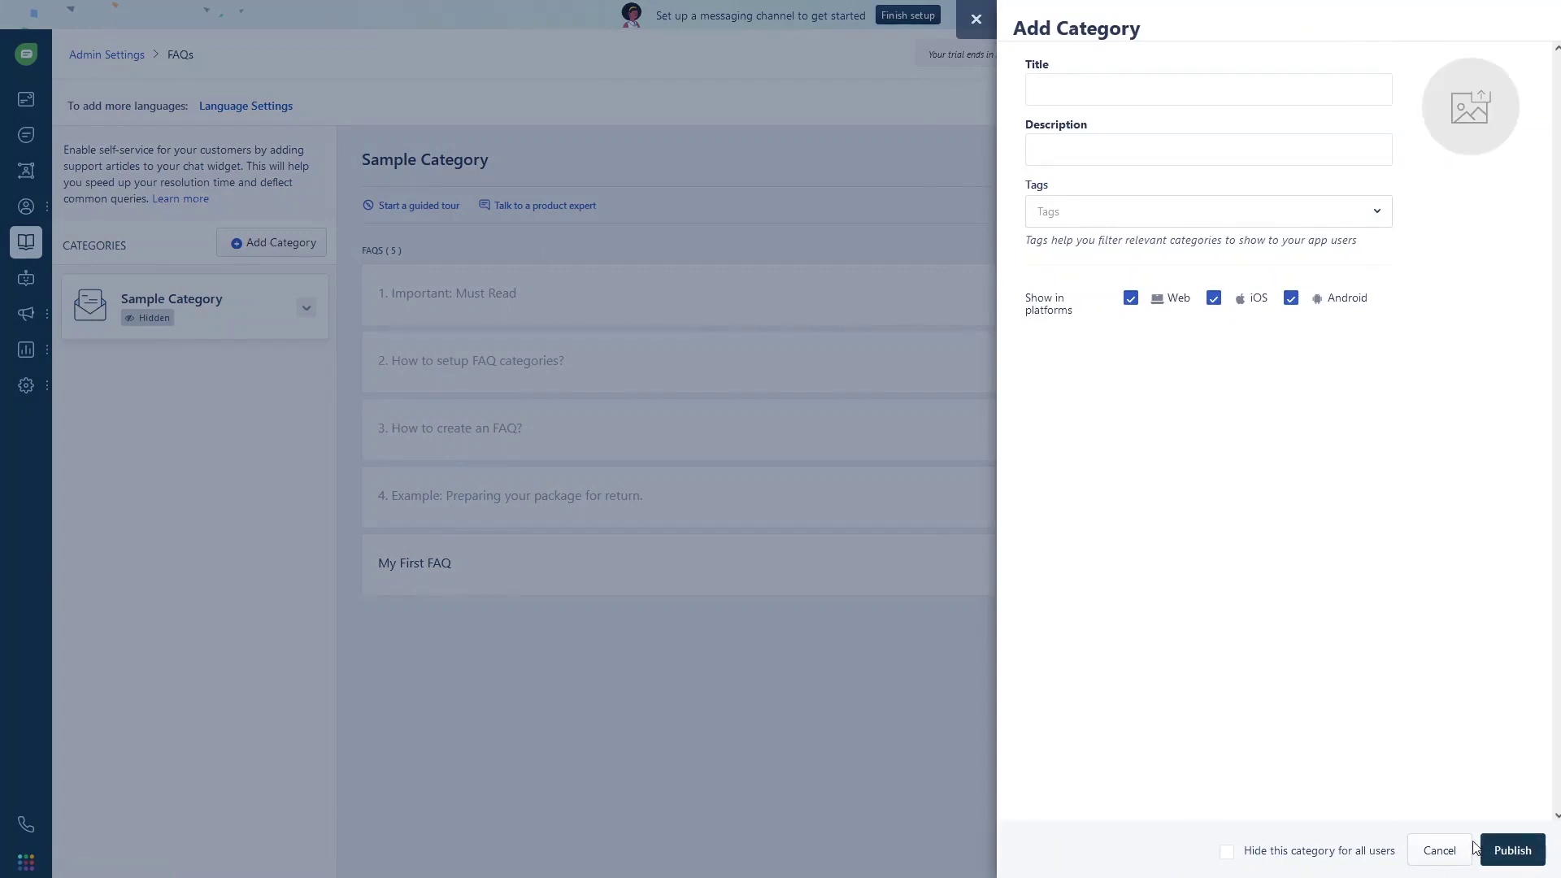
click(1419, 850)
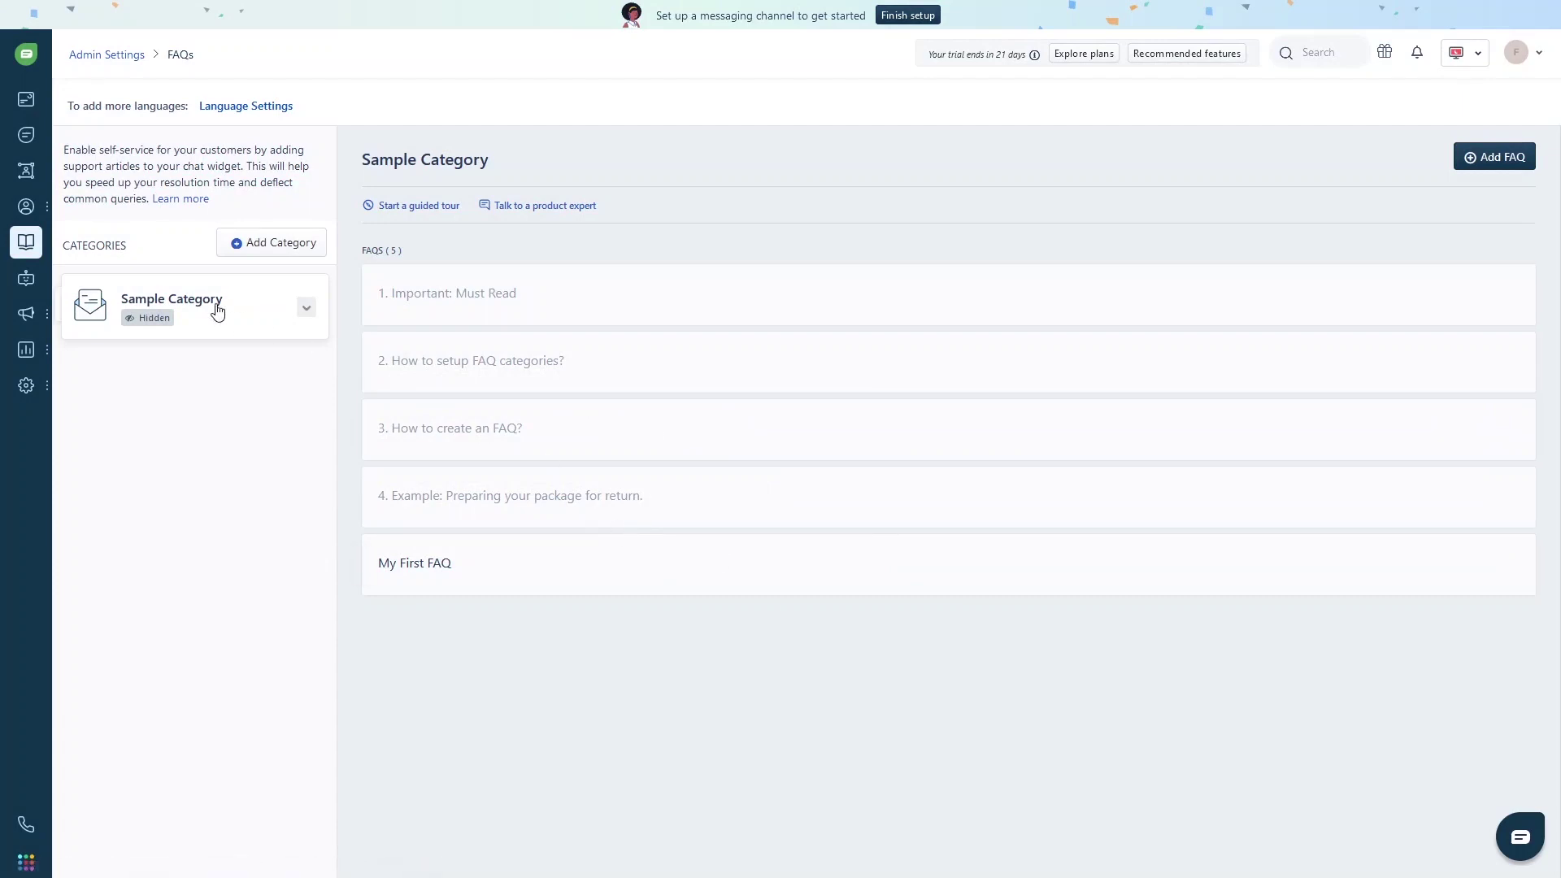
click(25, 281)
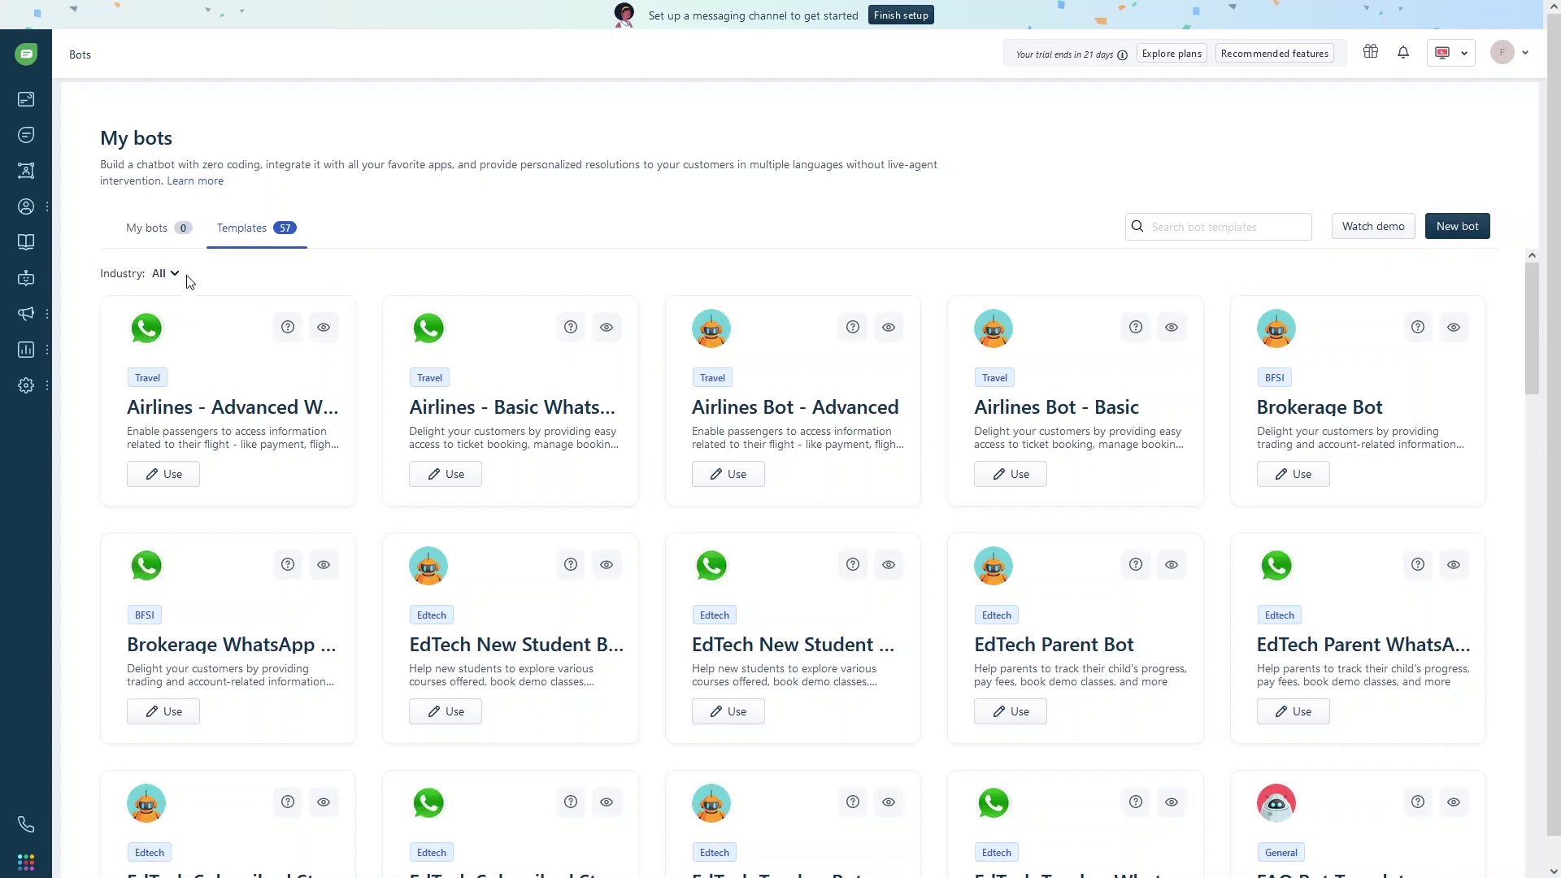
- Look through the Industry filter for bot templates, then bring up the New bot dialog
click(161, 274)
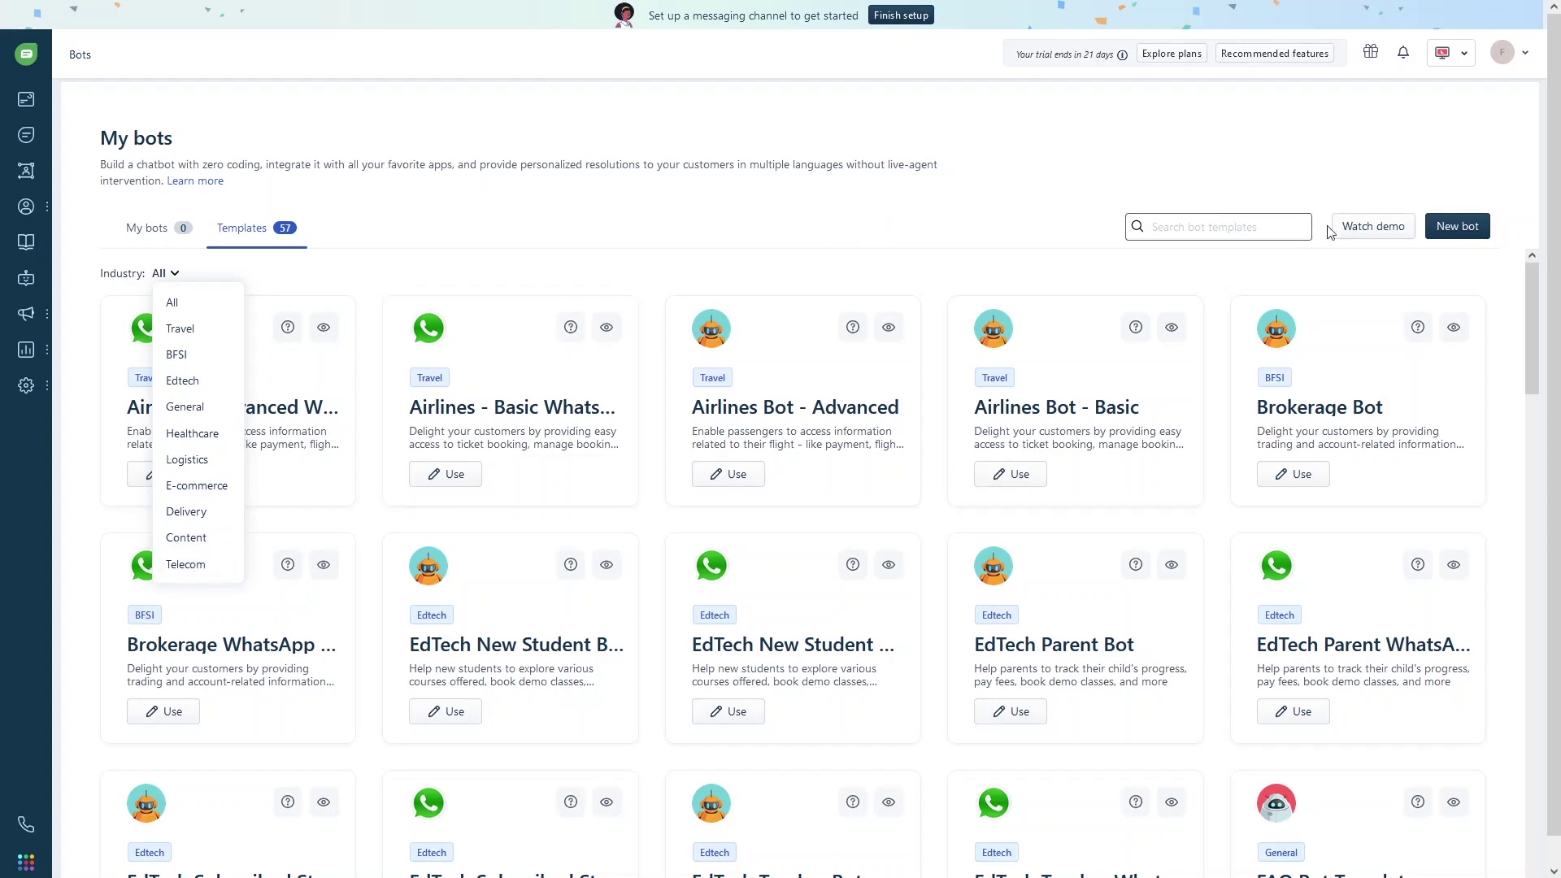
click(1446, 235)
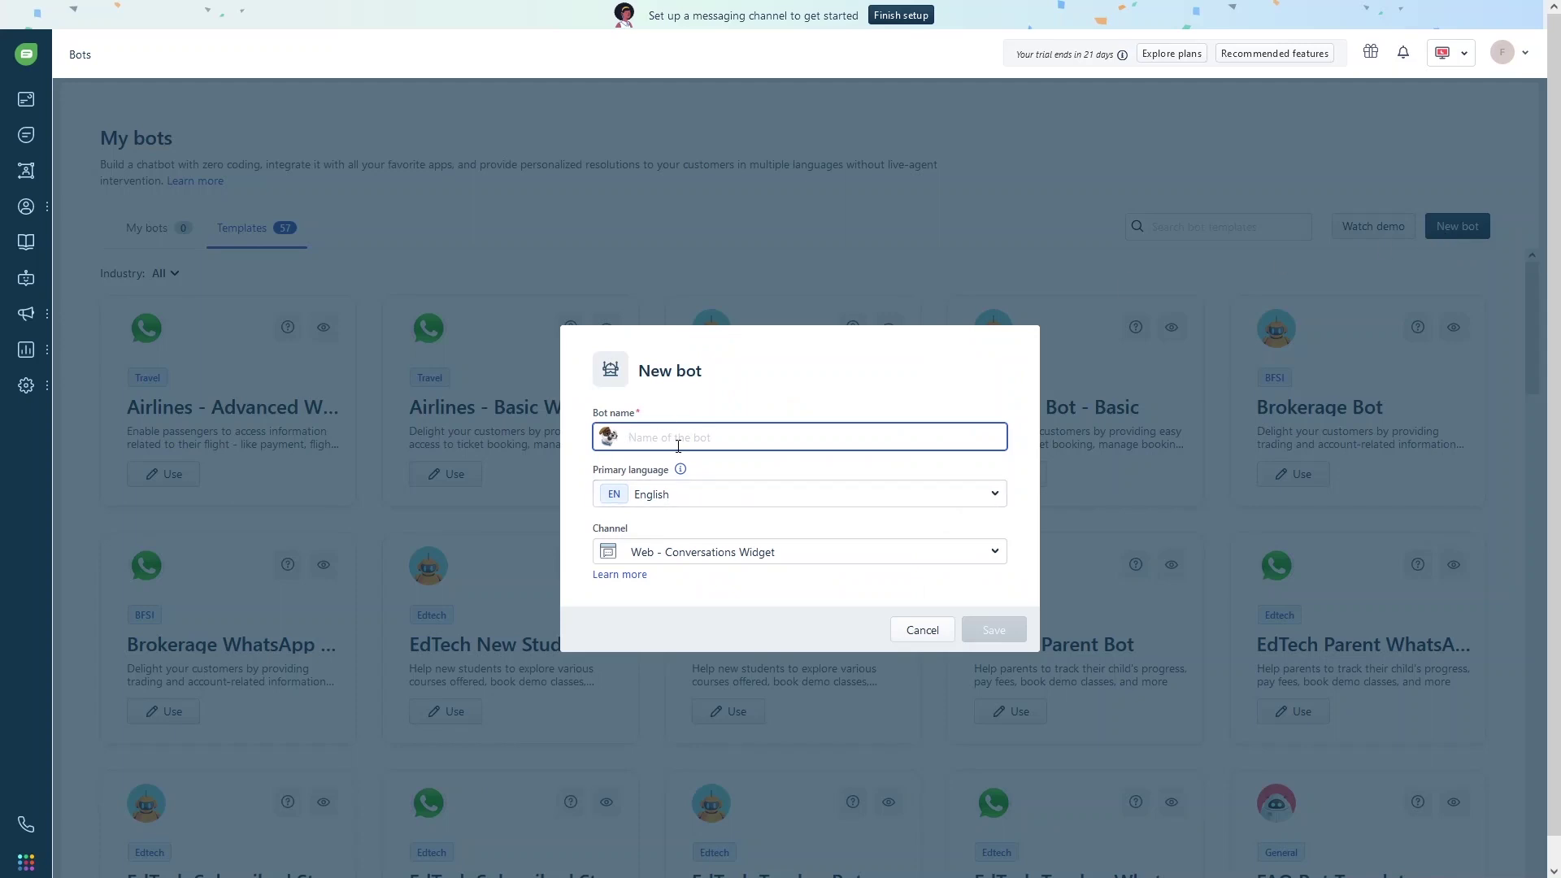
- Save a bot named 'My Bot' (English, Web - Conversations Widget) and add a new dialog to Hello
text(My Bot)
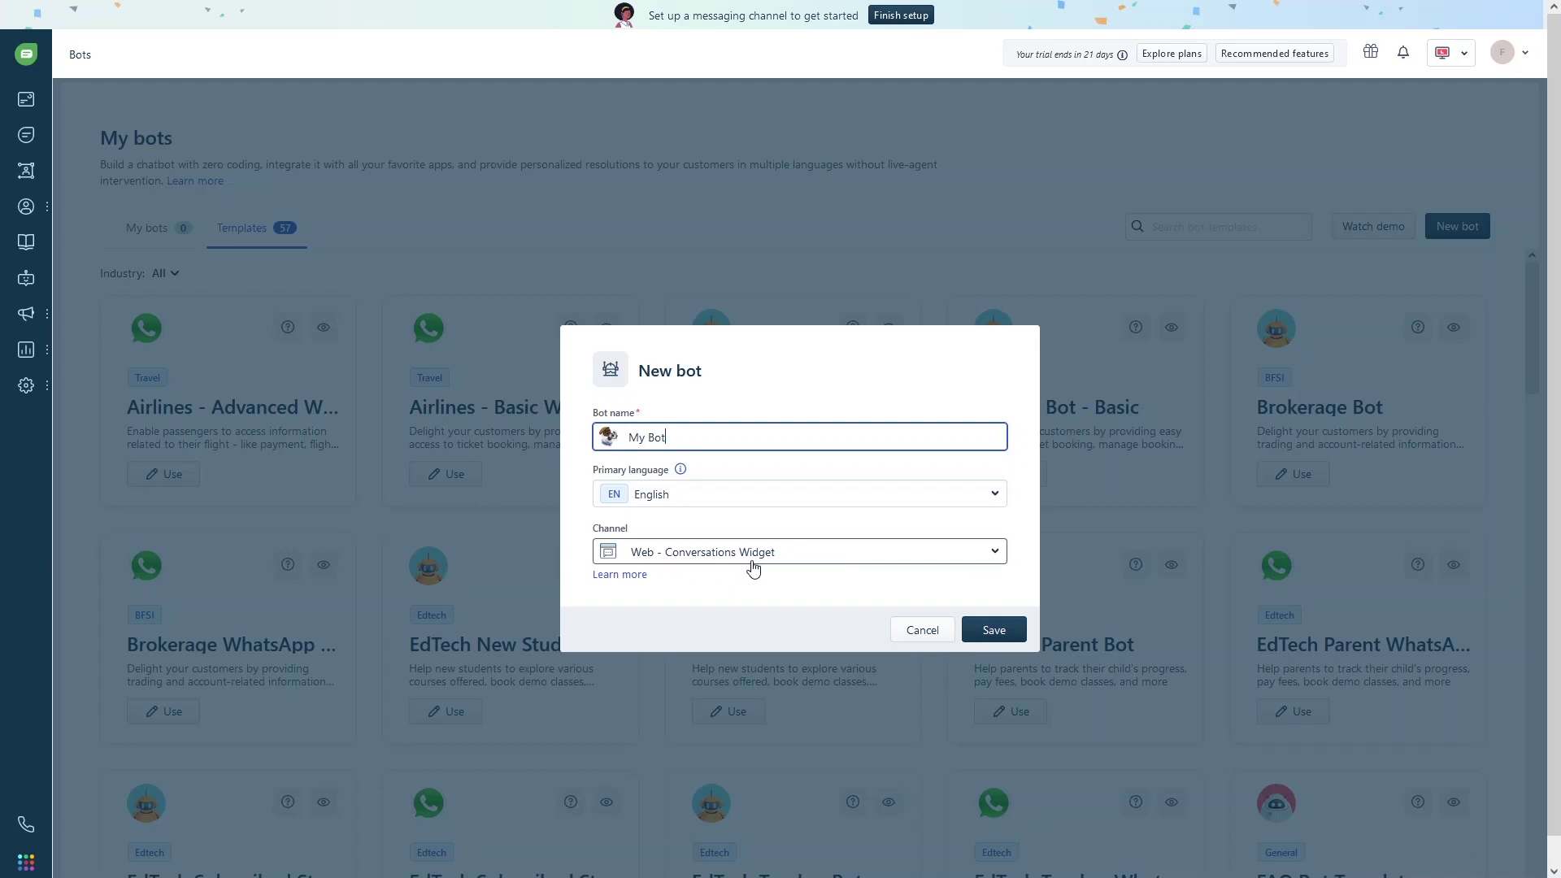
click(986, 637)
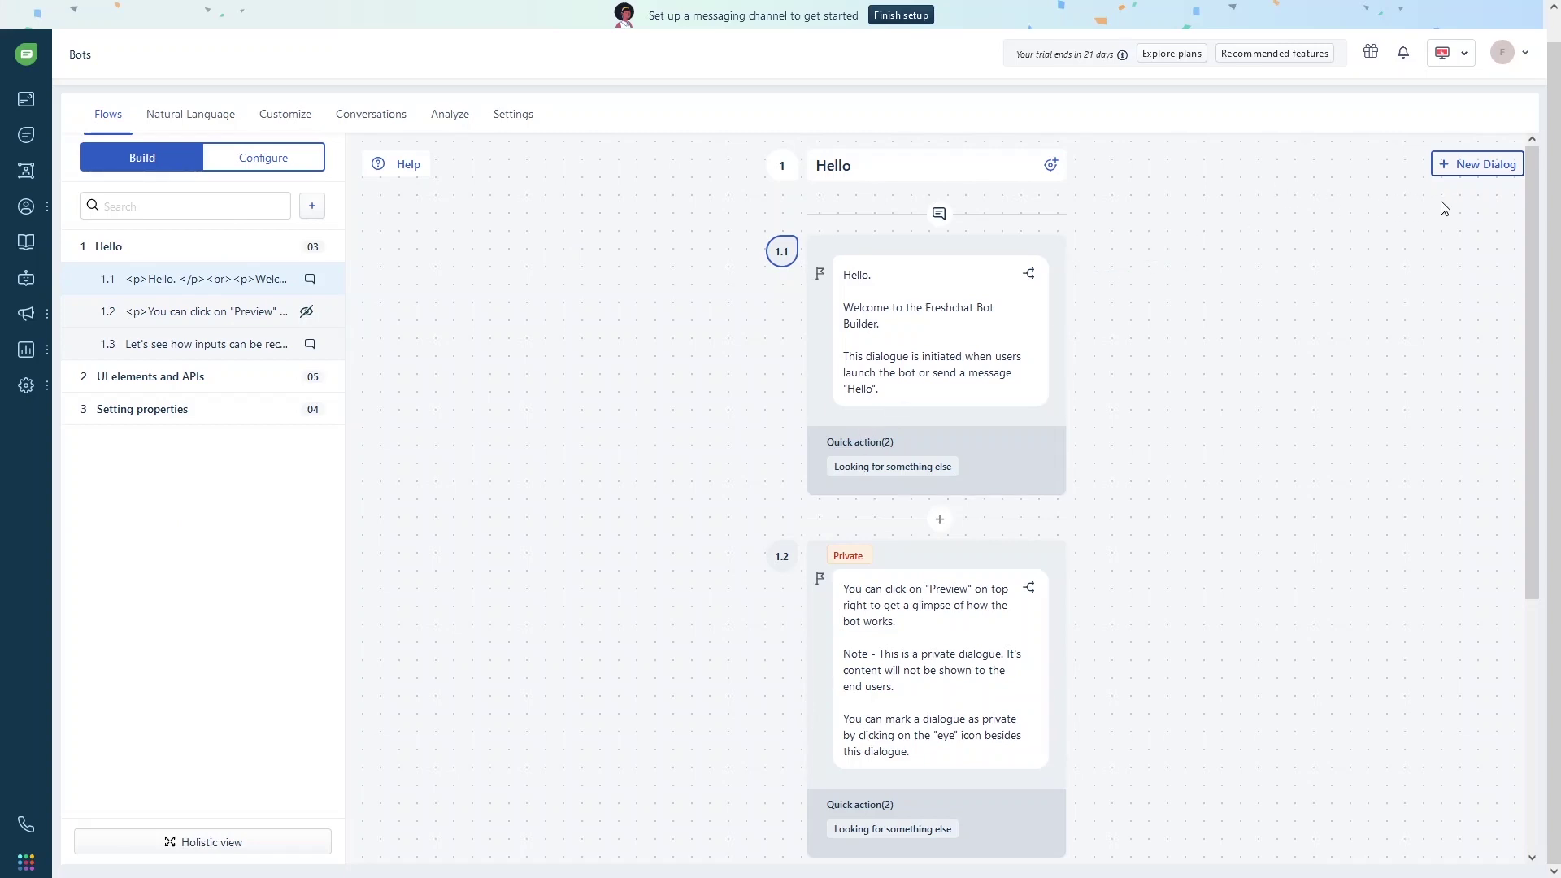
click(1466, 173)
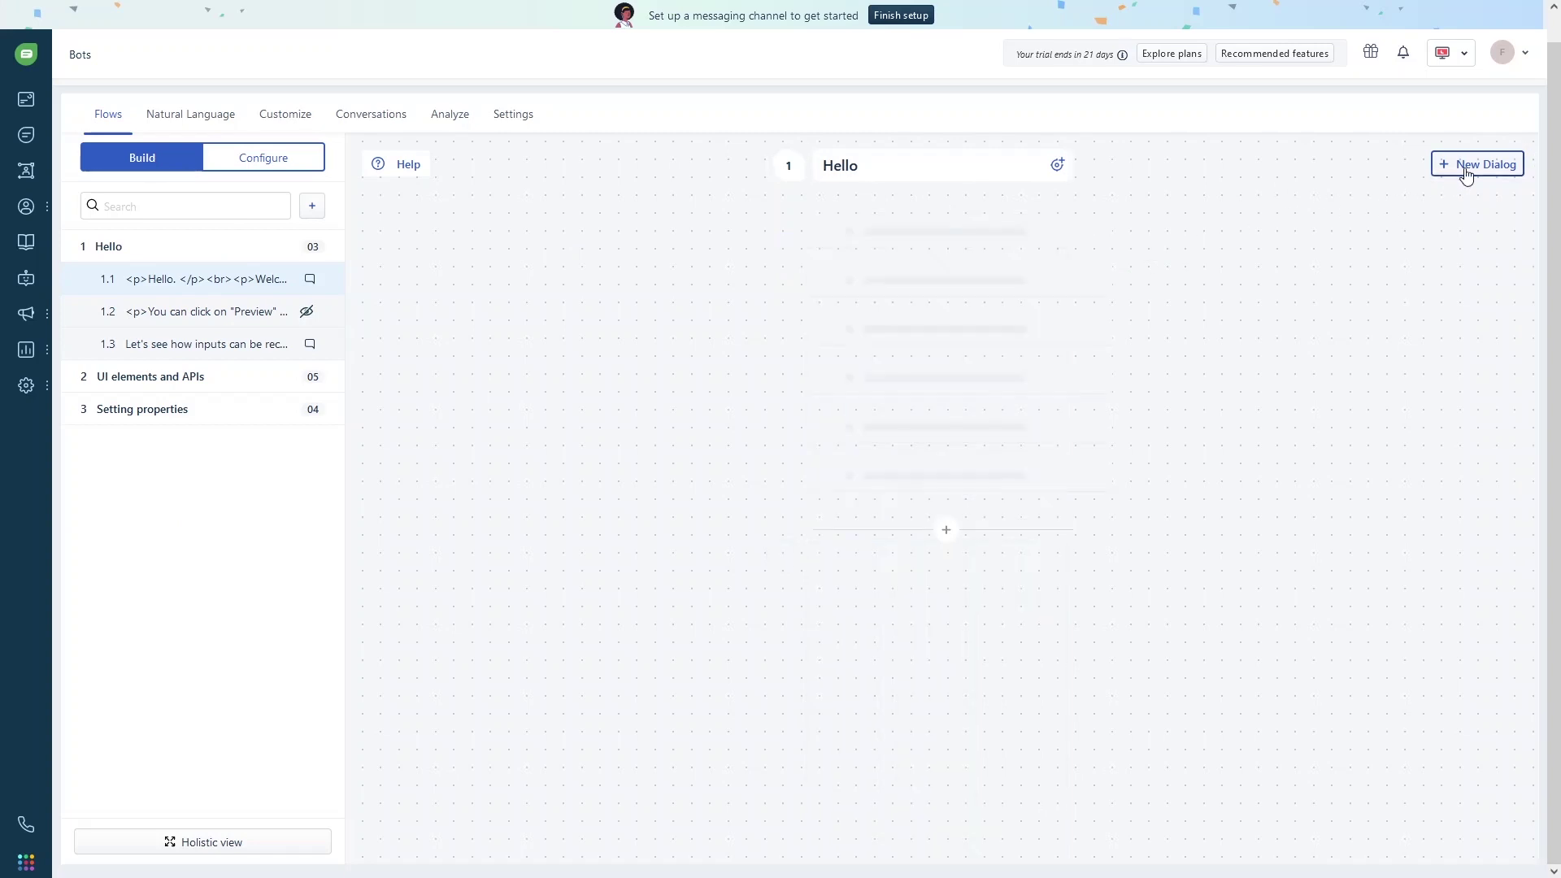